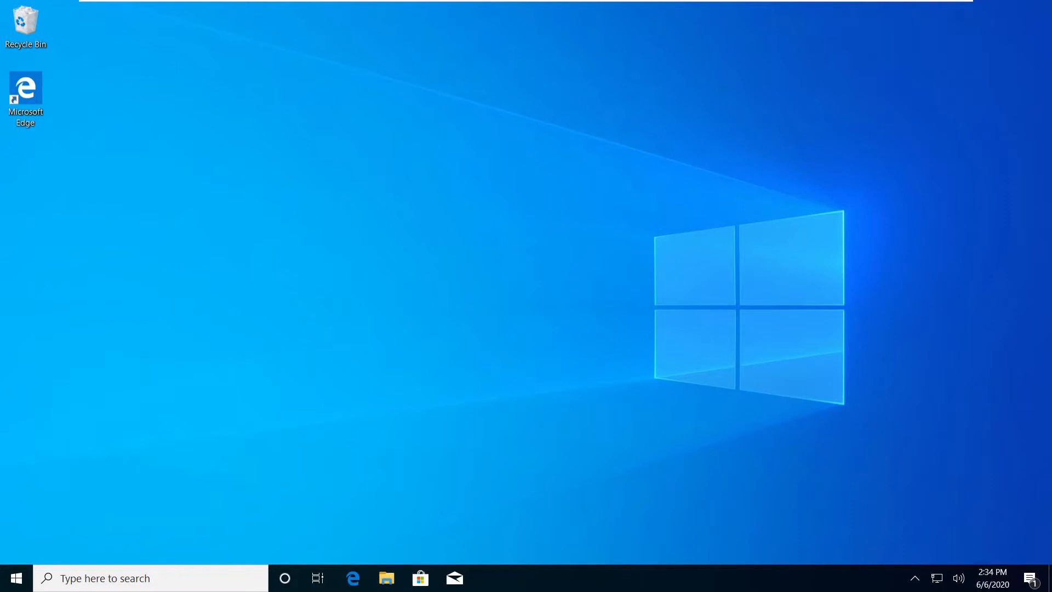
# From the network tray icon, go to Network & Internet settings and open Change adapter options.
pyautogui.click(937, 578)
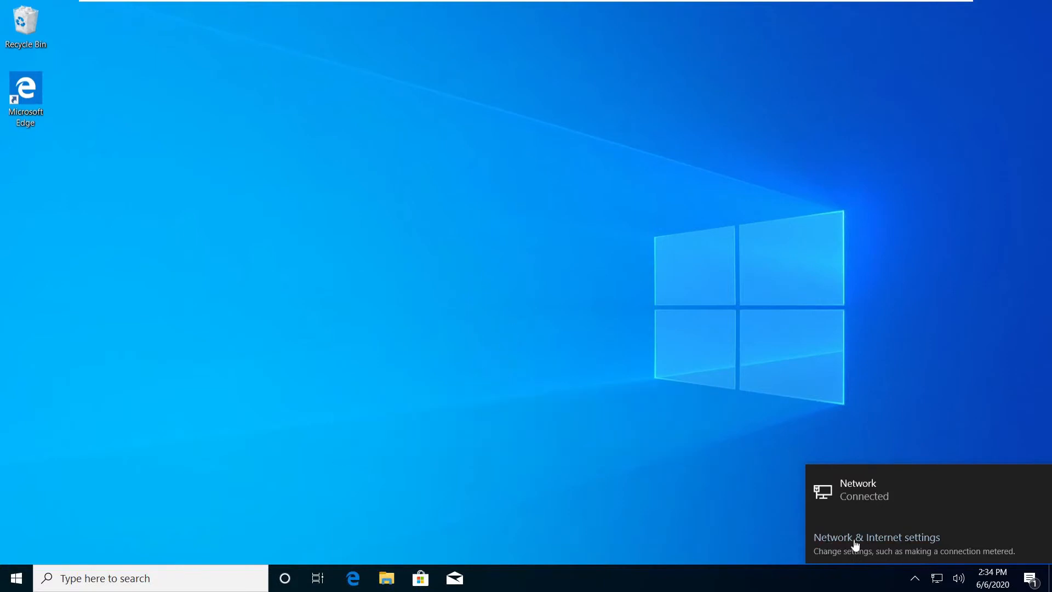
pyautogui.click(913, 539)
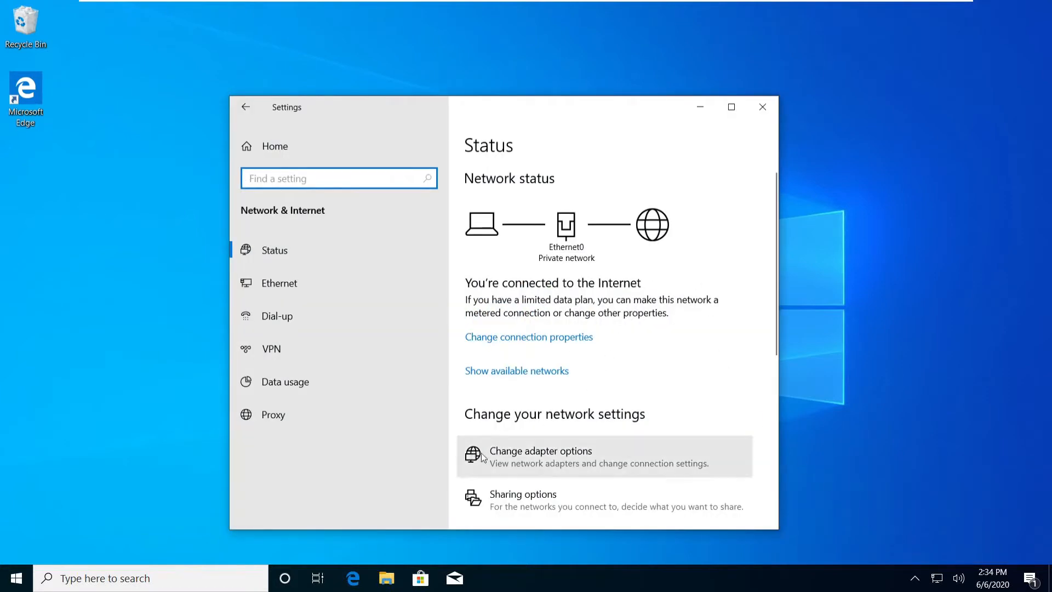
pyautogui.click(593, 457)
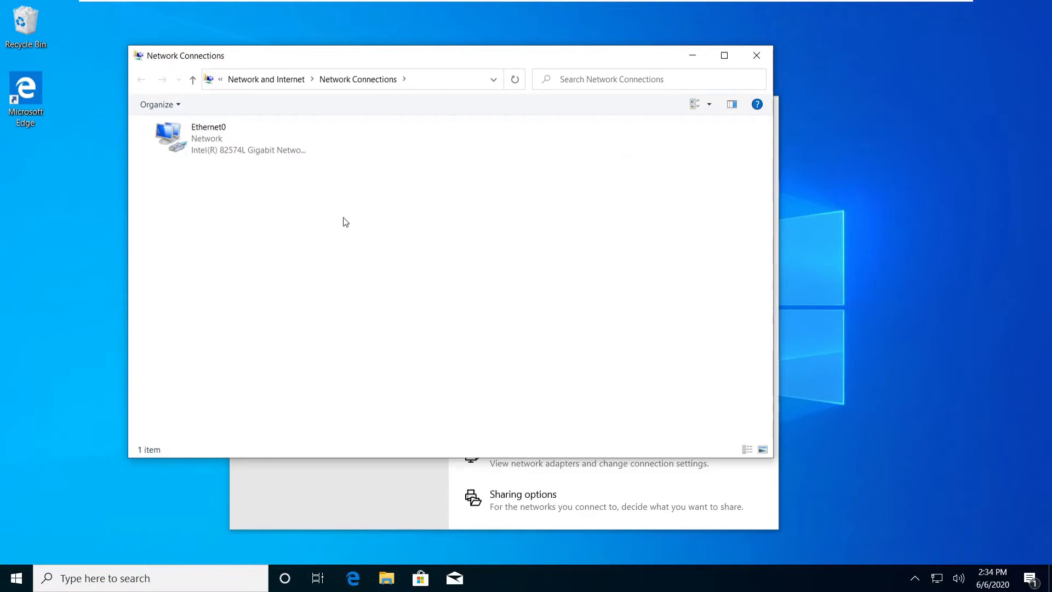
# Open Ethernet0's Status details window and copy the connection details with Ctrl+C.
pyautogui.click(205, 144)
pyautogui.rightClick(204, 143)
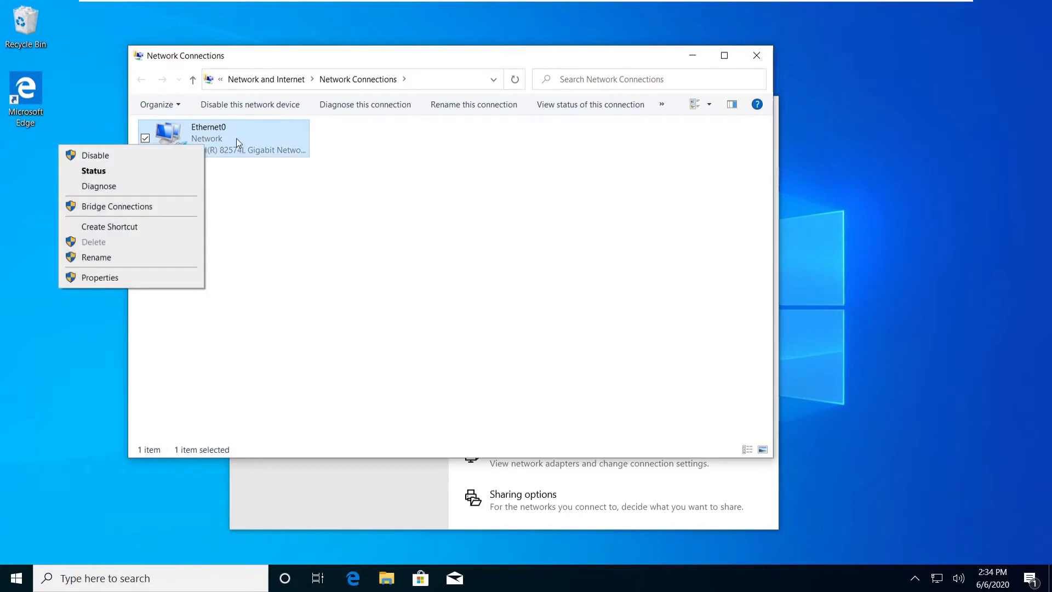
pyautogui.click(117, 171)
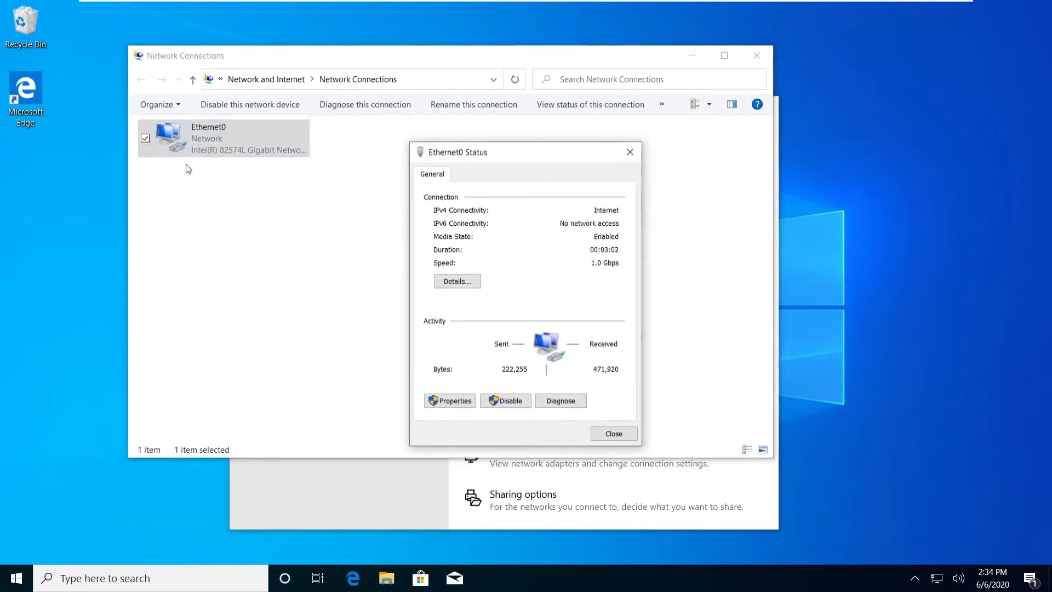
pyautogui.click(469, 284)
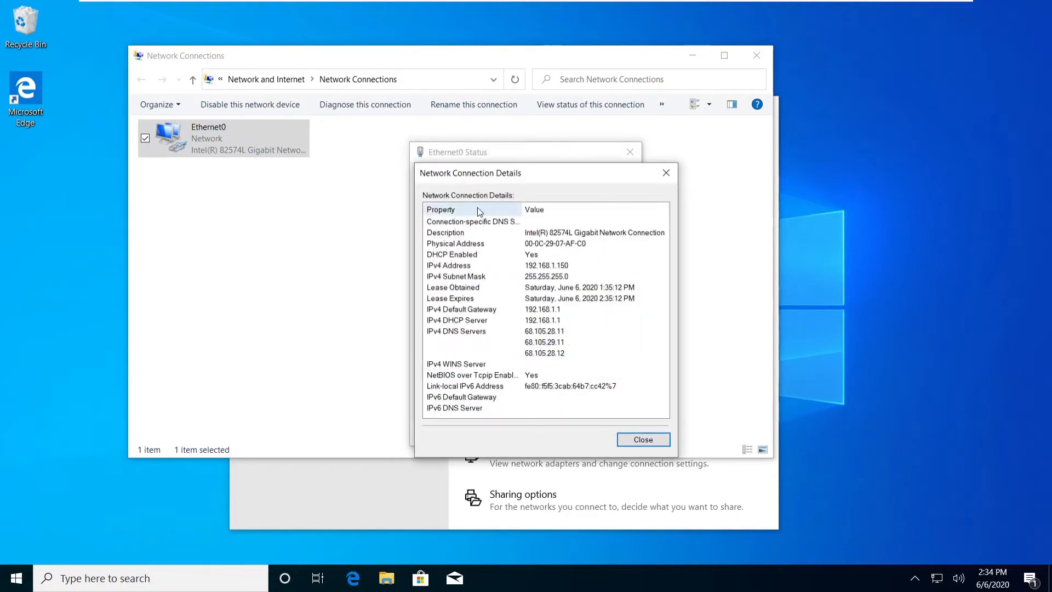
pyautogui.moveTo(535, 172); pyautogui.dragTo(504, 155)
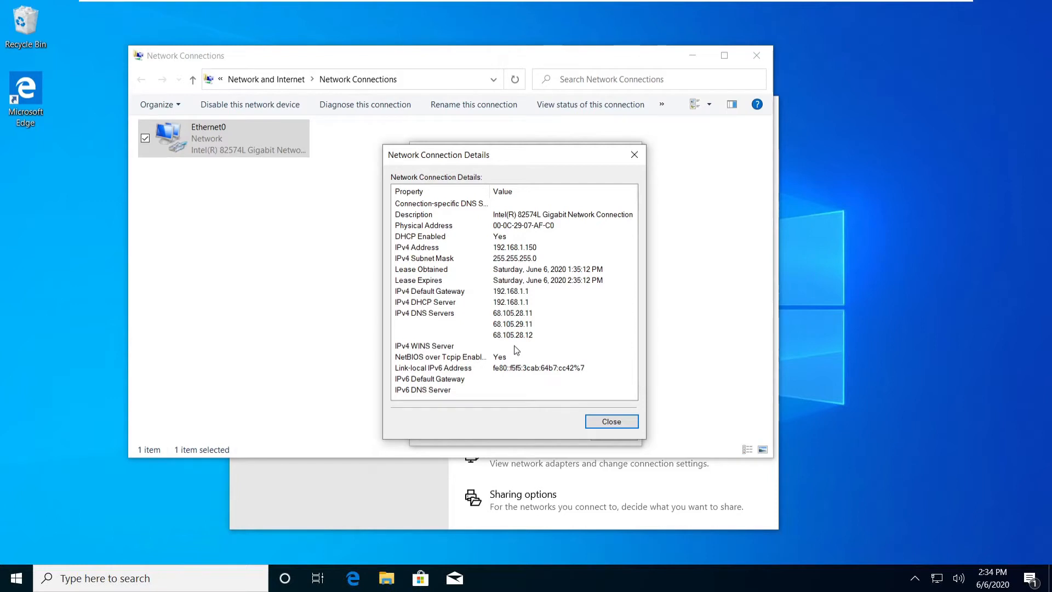
pyautogui.moveTo(495, 157); pyautogui.dragTo(491, 153)
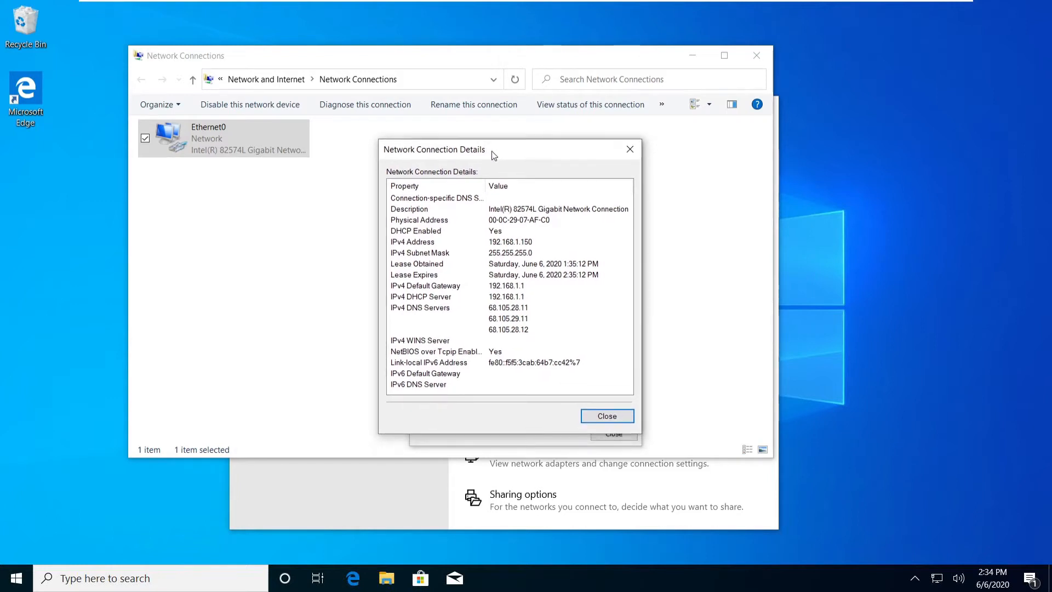
pyautogui.hotkey('ctrl', 'c')
# Launch Notepad and paste the copied Ethernet0 details, arranging it beside the details window.
pyautogui.click(151, 578)
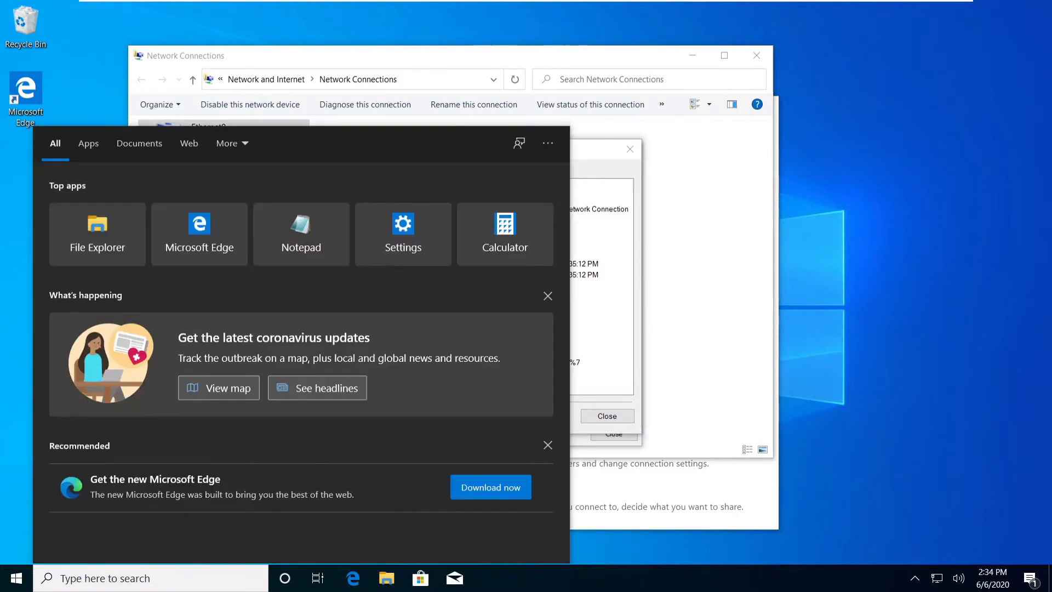
pyautogui.write('notepad')
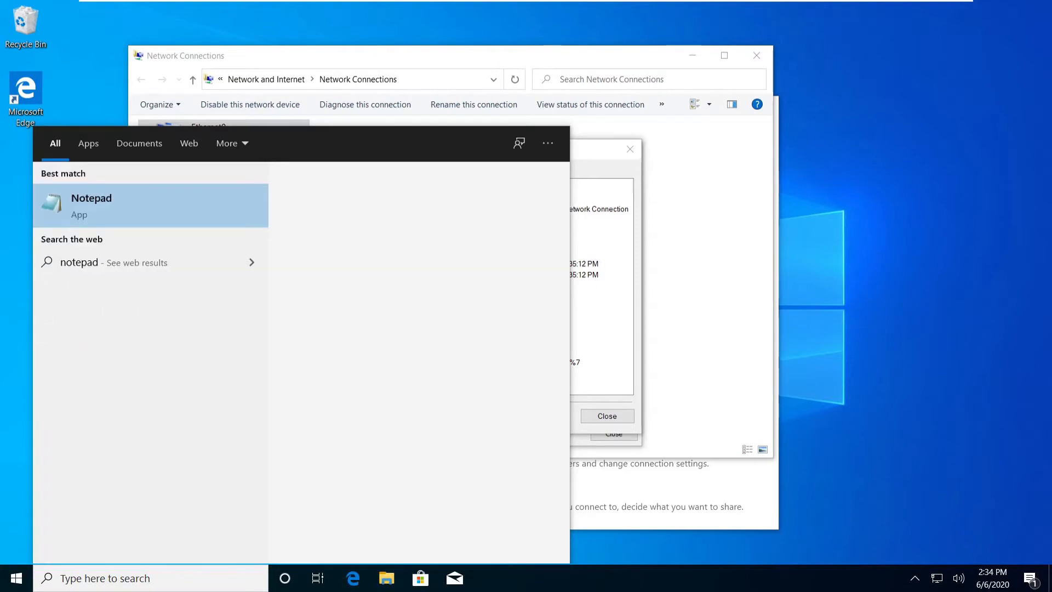
pyautogui.press('Return')
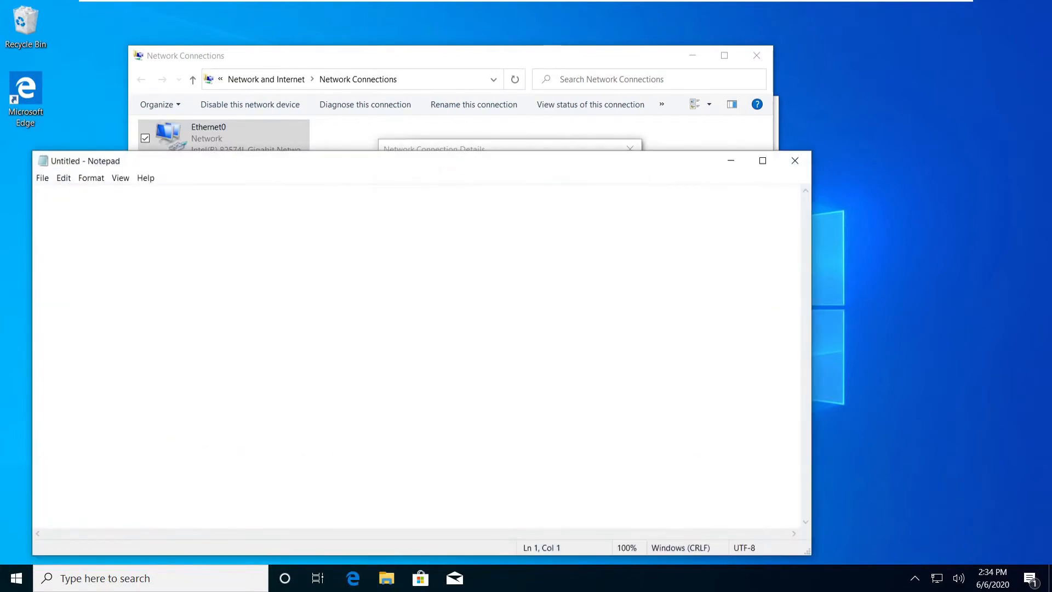
pyautogui.rightClick(110, 221)
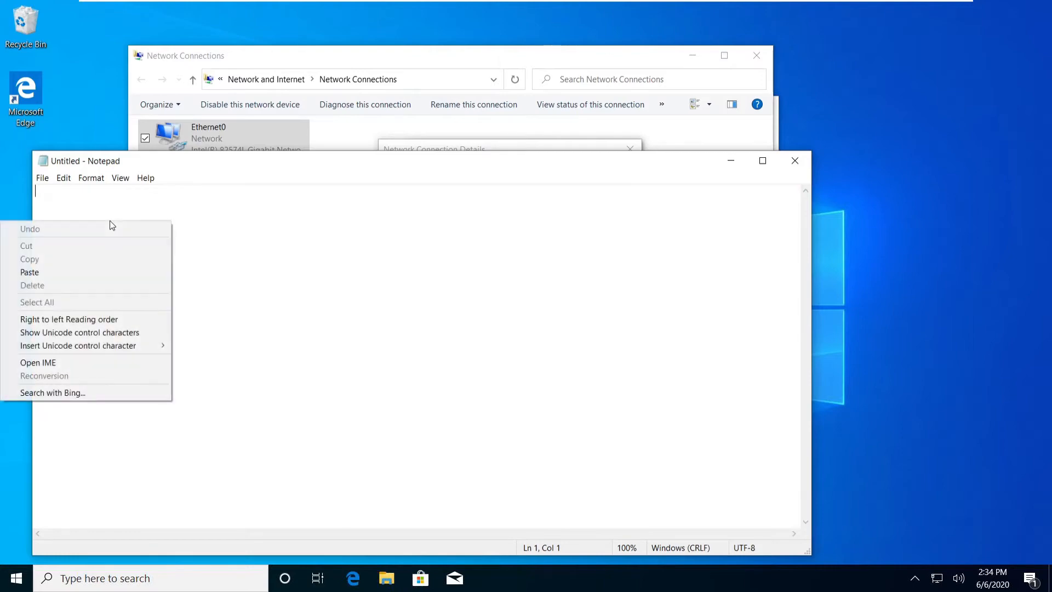
pyautogui.click(50, 272)
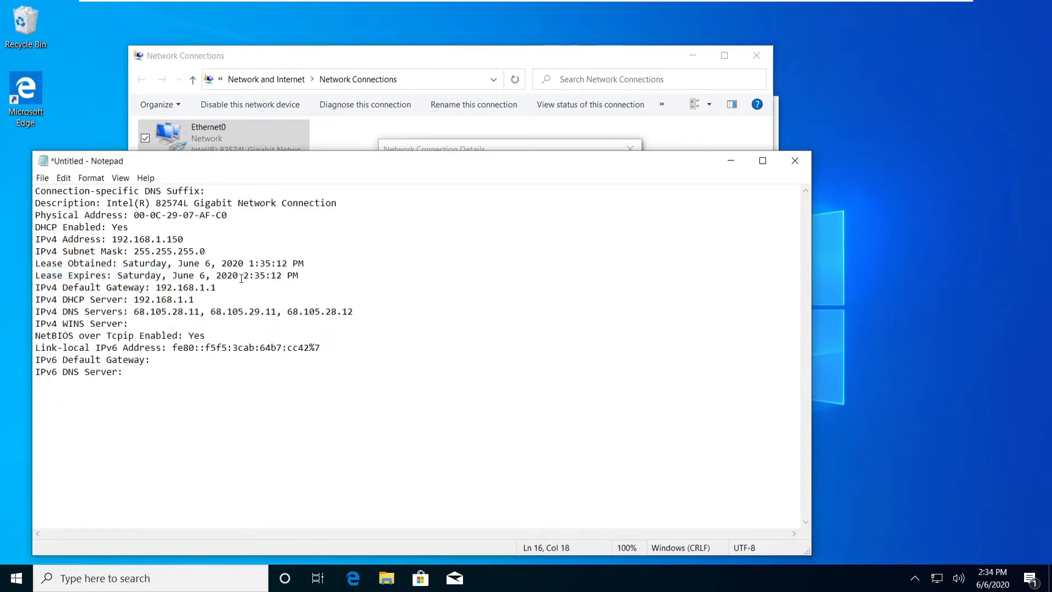
pyautogui.moveTo(530, 164); pyautogui.dragTo(498, 456)
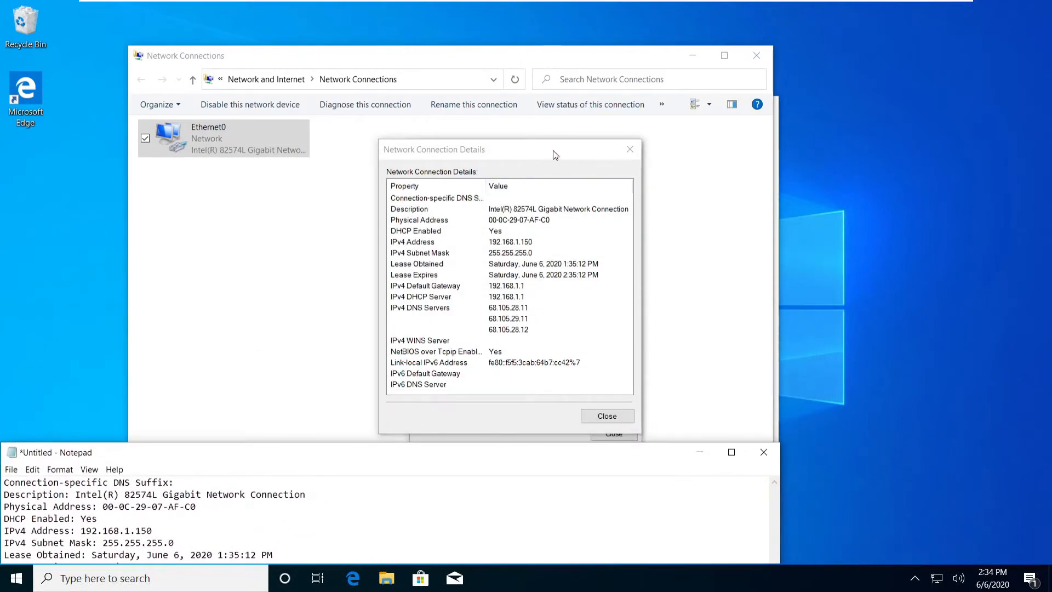
pyautogui.moveTo(553, 155)
pyautogui.mouseDown()
pyautogui.moveTo(540, 139)
pyautogui.moveTo(522, 174)
pyautogui.moveTo(549, 143)
pyautogui.mouseUp()
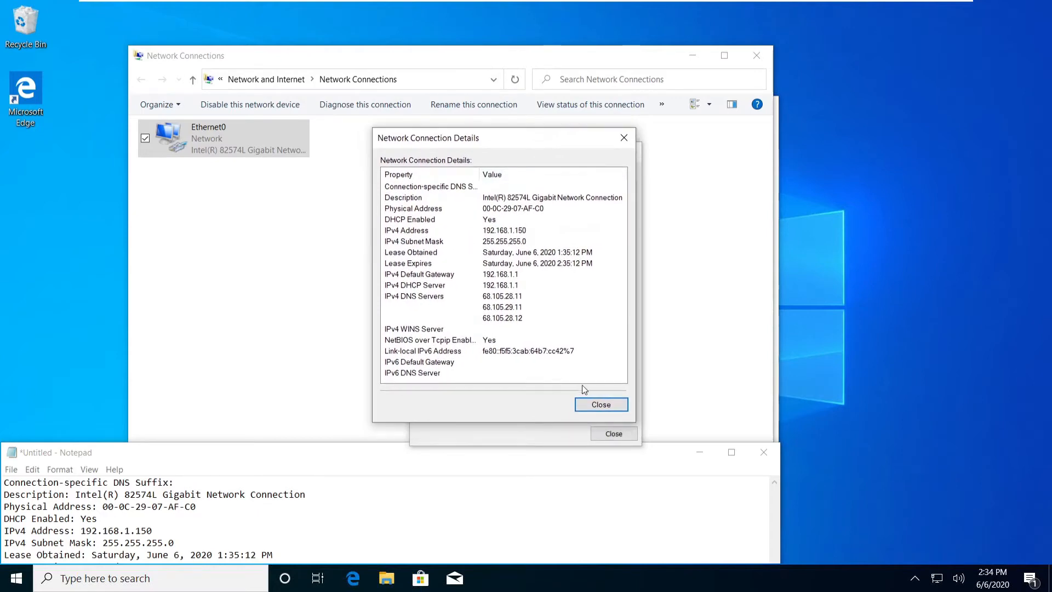
# Close Details and open Ethernet0 Properties, then the Internet Protocol Version 4 (TCP/IPv4) properties.
pyautogui.click(600, 404)
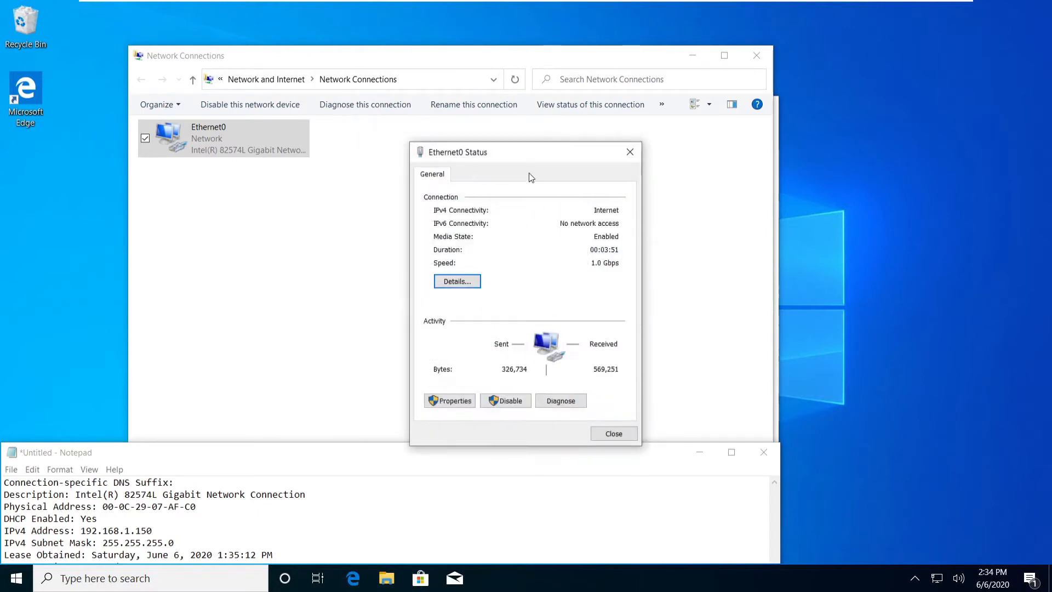
pyautogui.moveTo(522, 153); pyautogui.dragTo(517, 119)
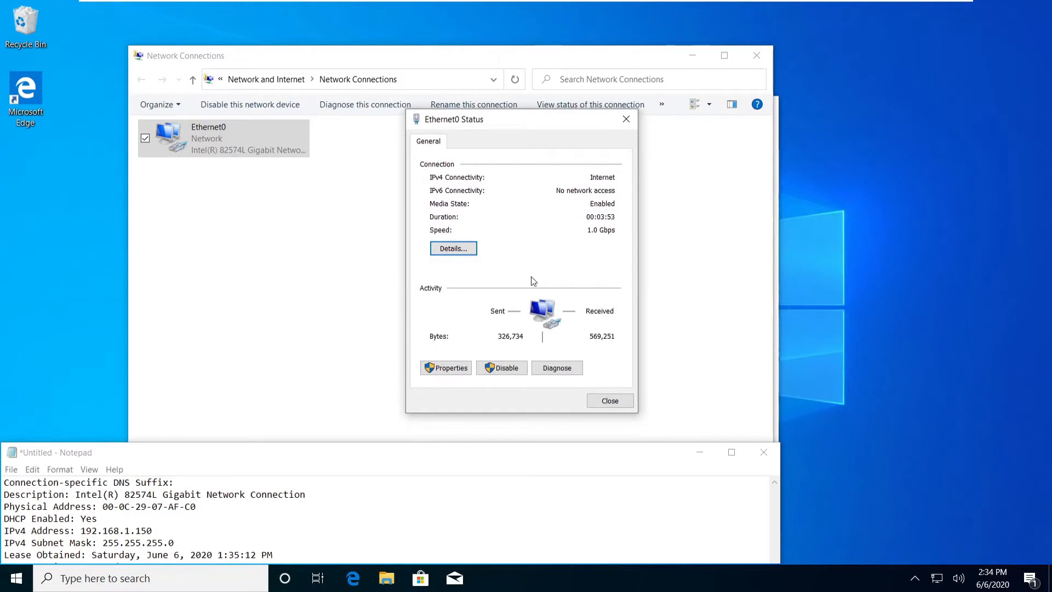
pyautogui.click(453, 371)
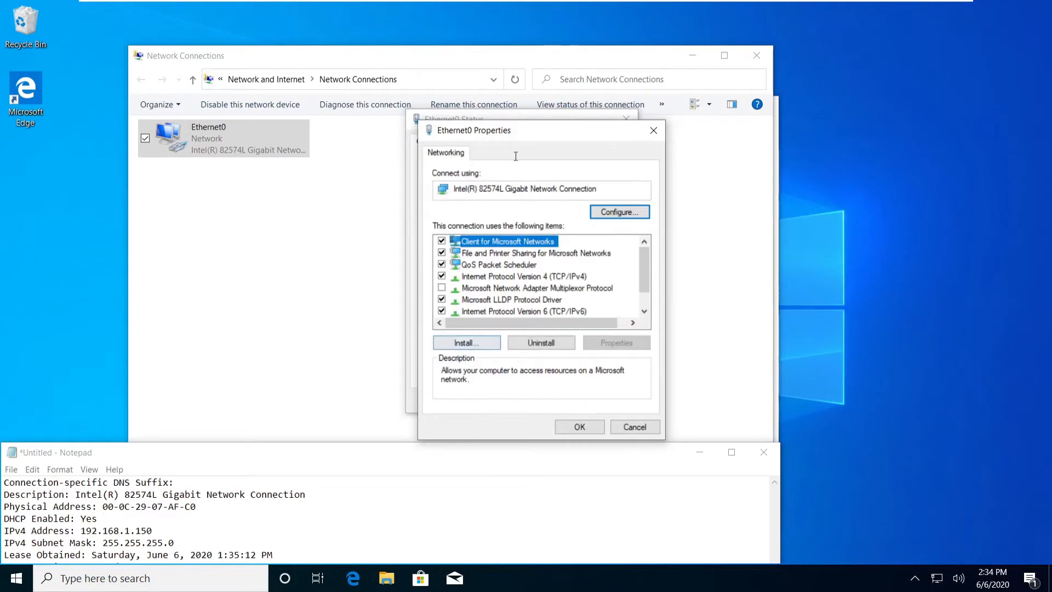
pyautogui.scroll(-1, 646, 278)
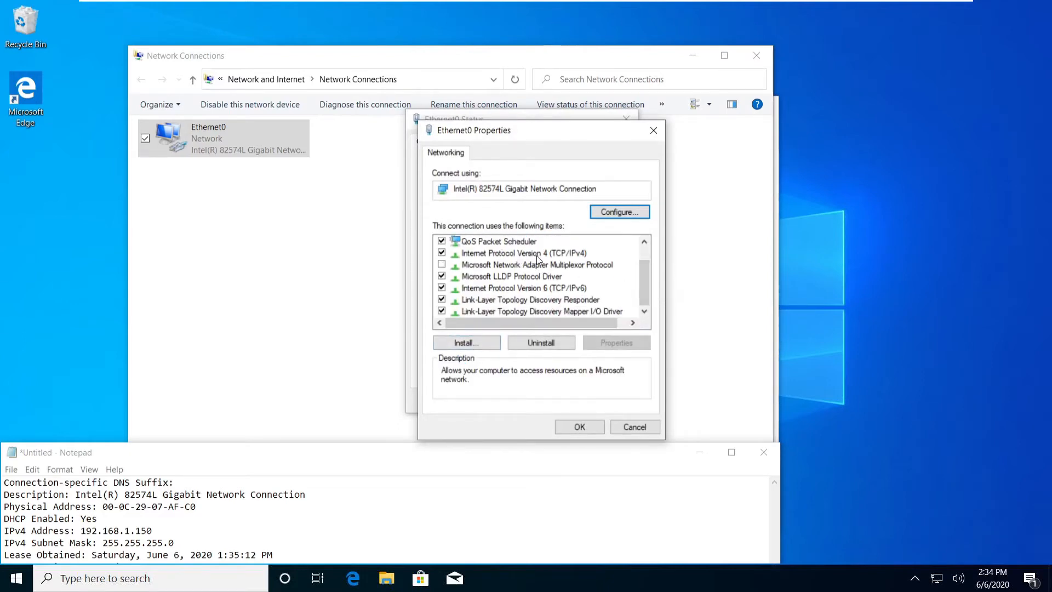
pyautogui.click(555, 254)
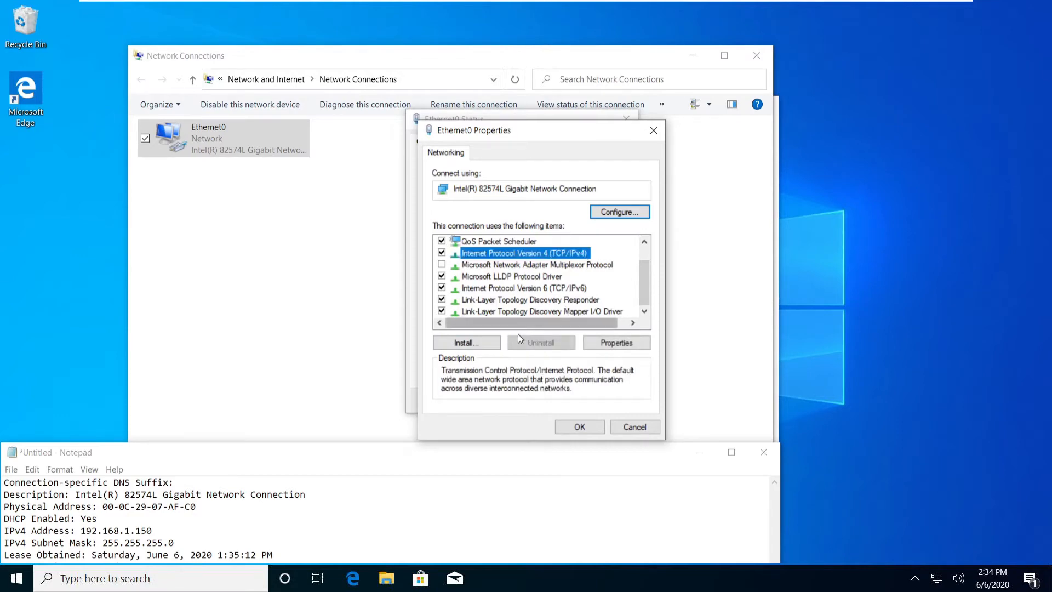
pyautogui.click(612, 344)
pyautogui.moveTo(610, 188); pyautogui.dragTo(558, 135)
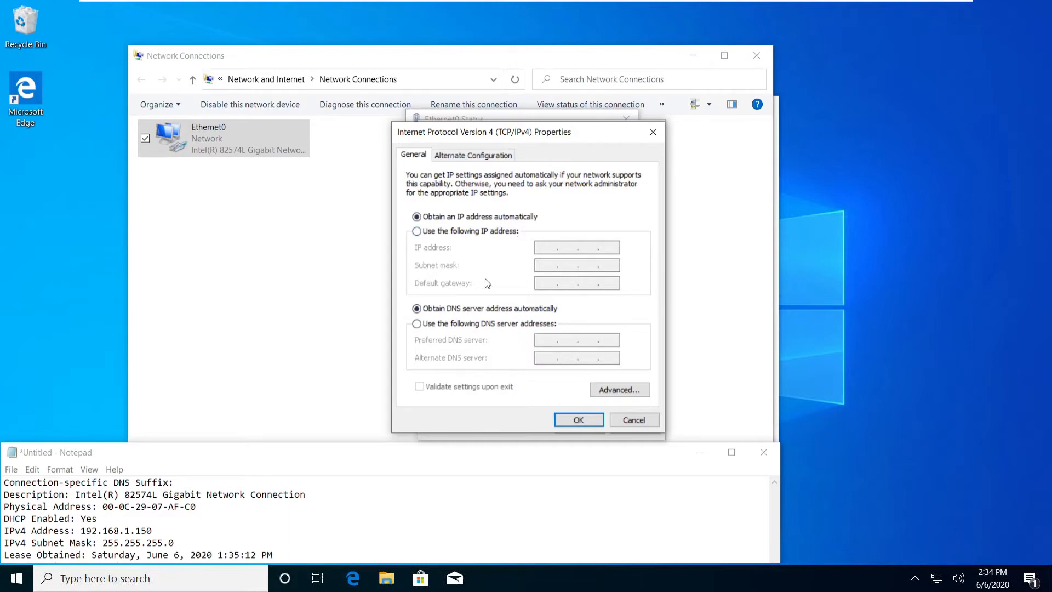
# Switch to a fixed IP address, entering 192.168.1.150 with subnet mask 255.255.255.0.
pyautogui.click(458, 235)
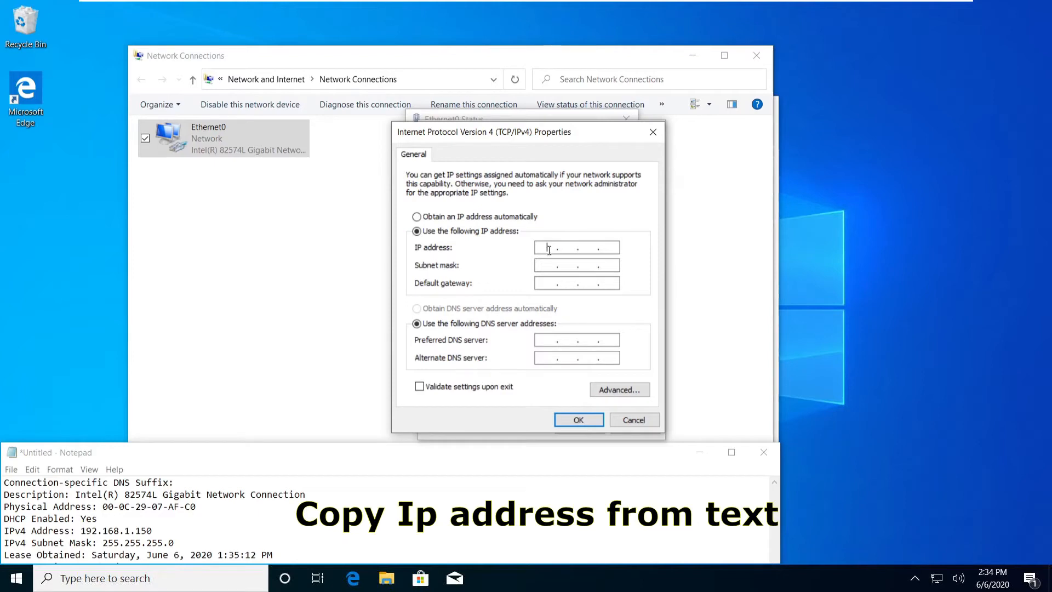
pyautogui.moveTo(445, 459); pyautogui.dragTo(441, 342)
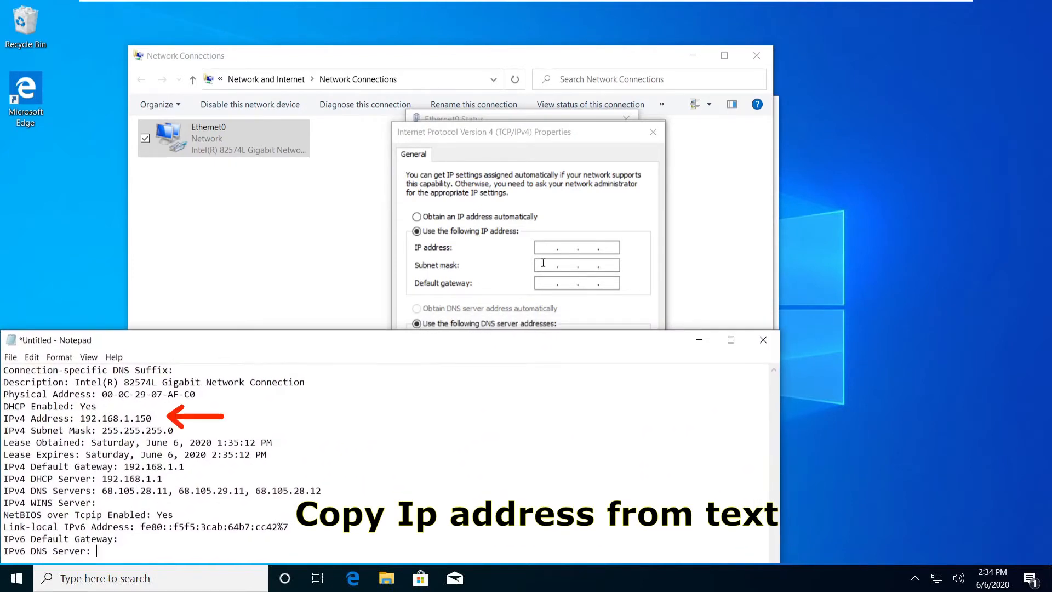
pyautogui.click(550, 246)
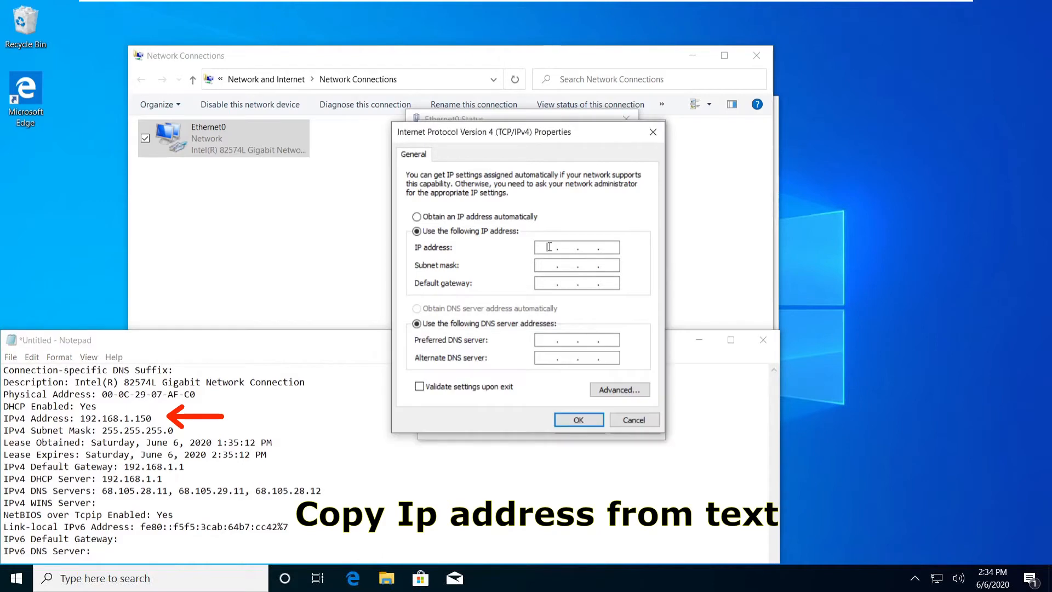
pyautogui.write('192 . ')
pyautogui.write('168 . 1 . 15')
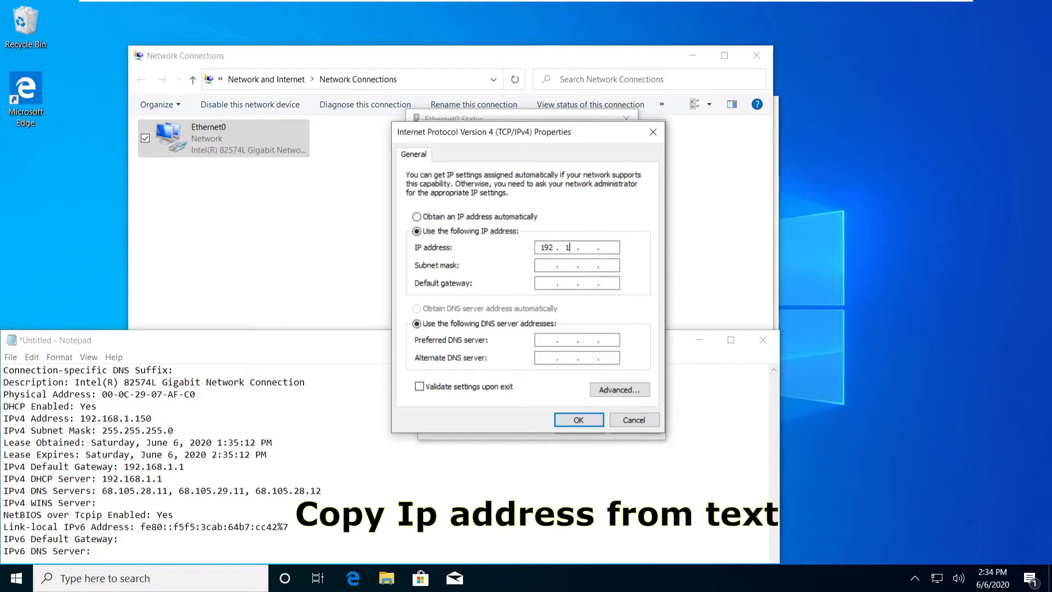
pyautogui.write('0')
pyautogui.moveTo(152, 418); pyautogui.dragTo(80, 418)
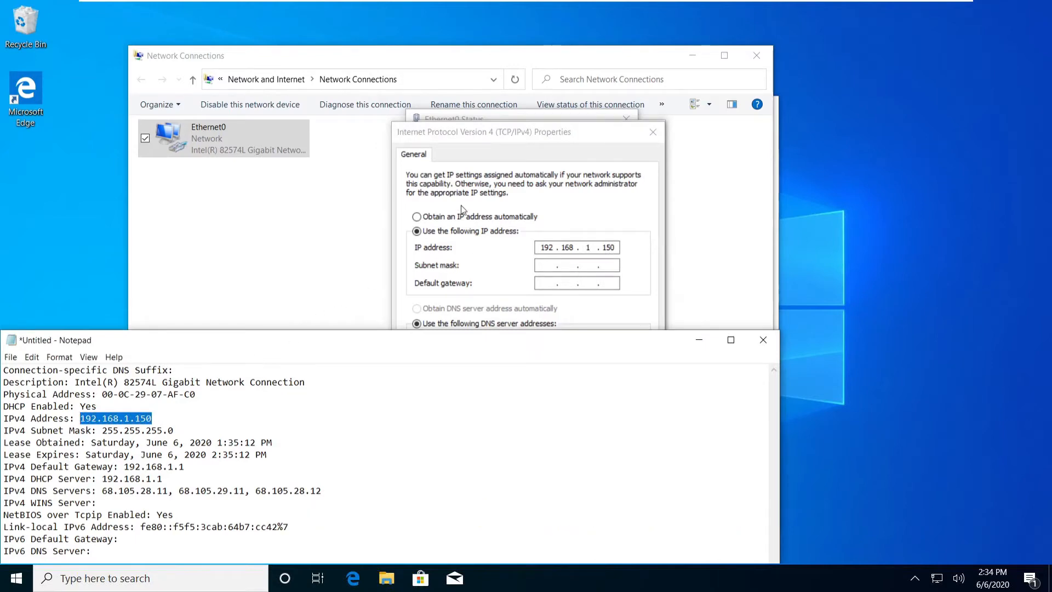
pyautogui.click(475, 258)
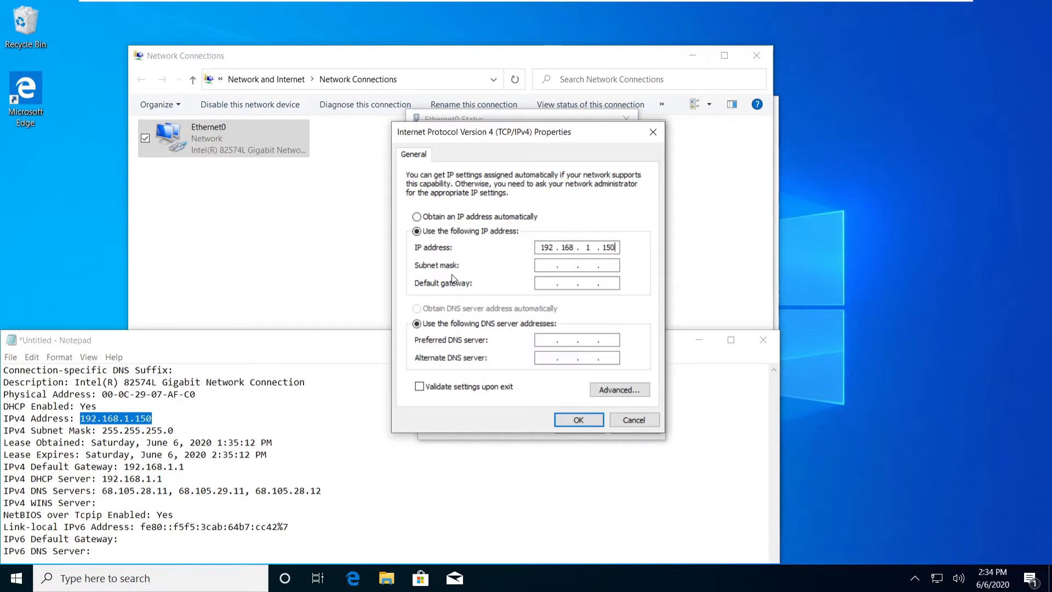
pyautogui.click(548, 266)
# Enter default gateway 192.168.1.1 and locate the first DNS server address in the notes.
pyautogui.click(540, 284)
pyautogui.click(217, 345)
pyautogui.moveTo(217, 345); pyautogui.dragTo(232, 291)
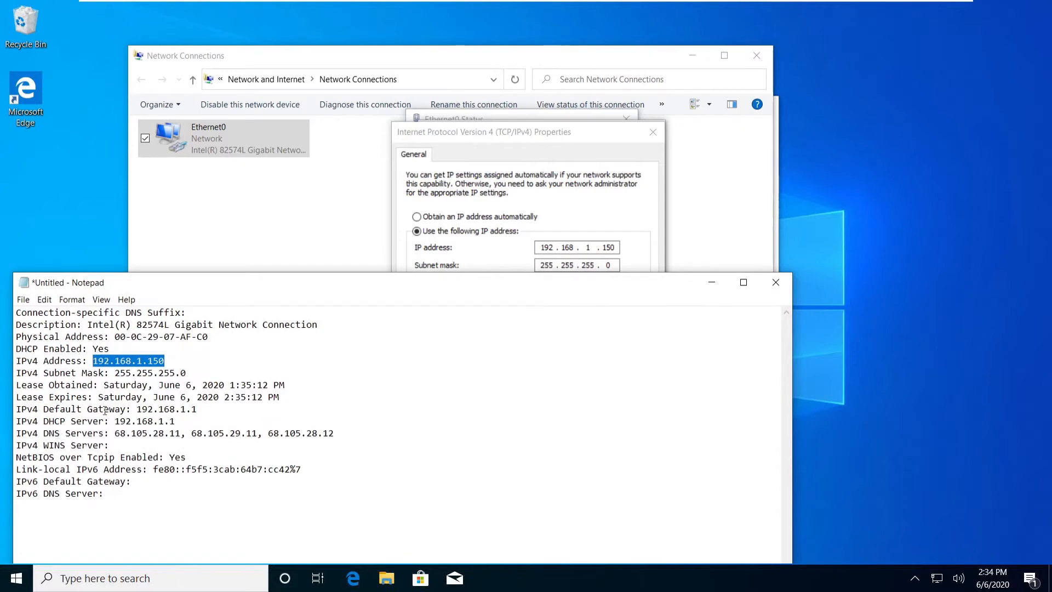
pyautogui.moveTo(136, 409); pyautogui.dragTo(204, 407)
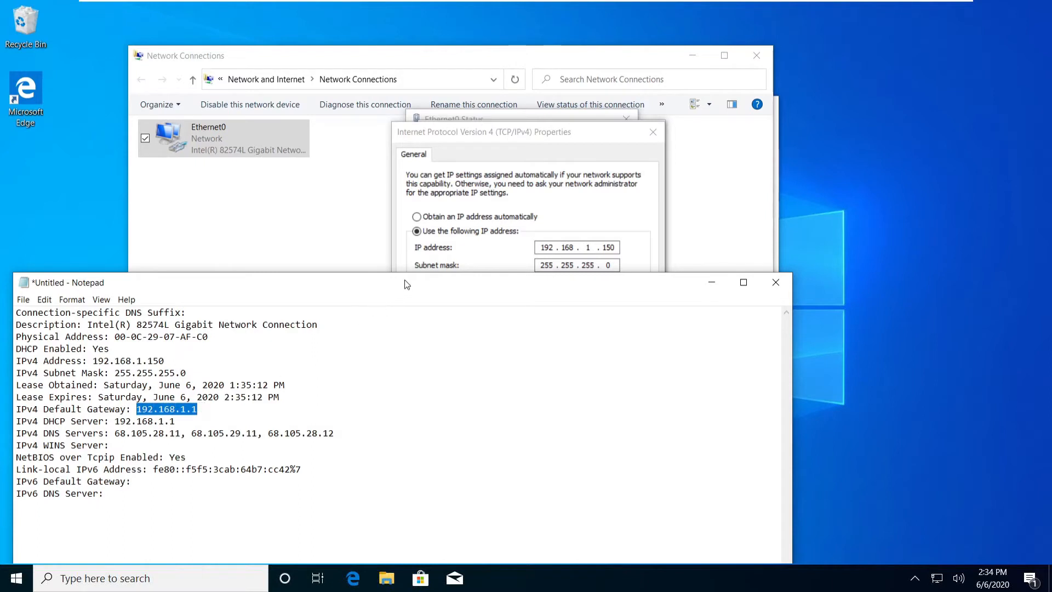
pyautogui.moveTo(404, 283); pyautogui.dragTo(363, 347)
pyautogui.click(545, 284)
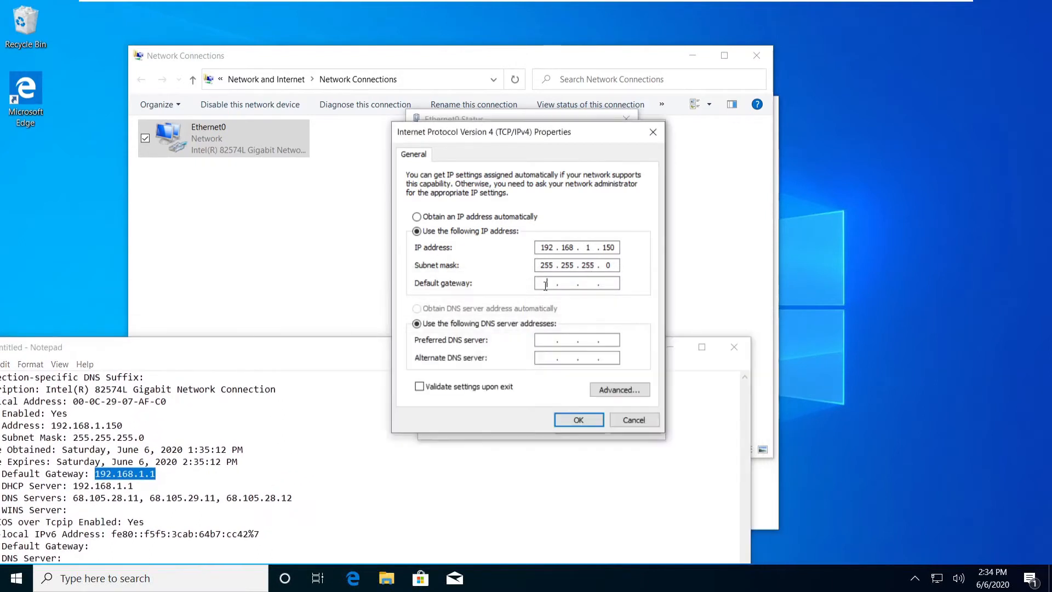
pyautogui.write('192 . 168 . 1 . 1')
pyautogui.moveTo(338, 350); pyautogui.dragTo(378, 348)
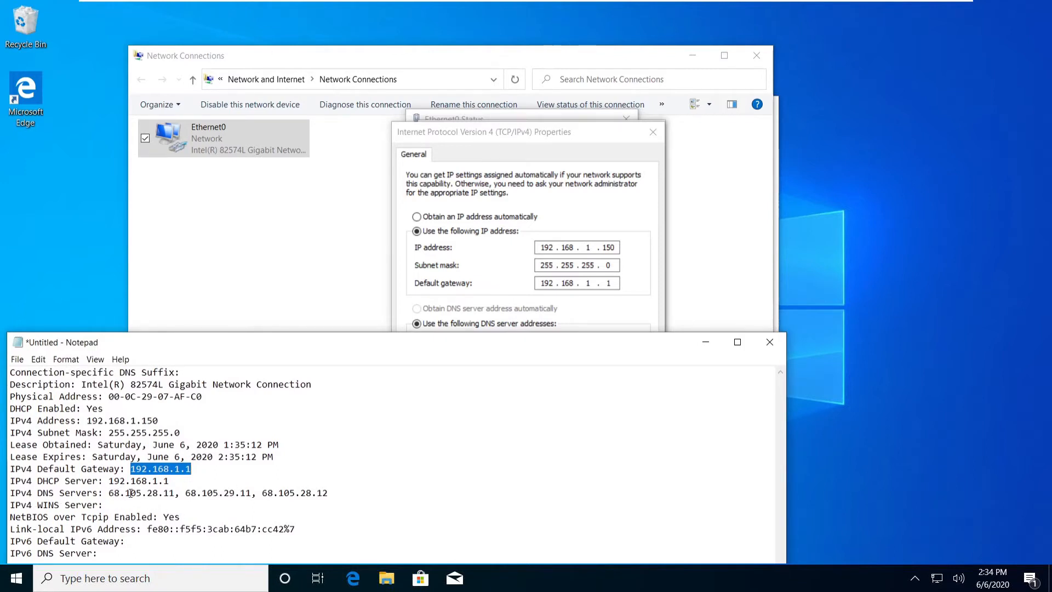
pyautogui.moveTo(172, 493); pyautogui.dragTo(111, 493)
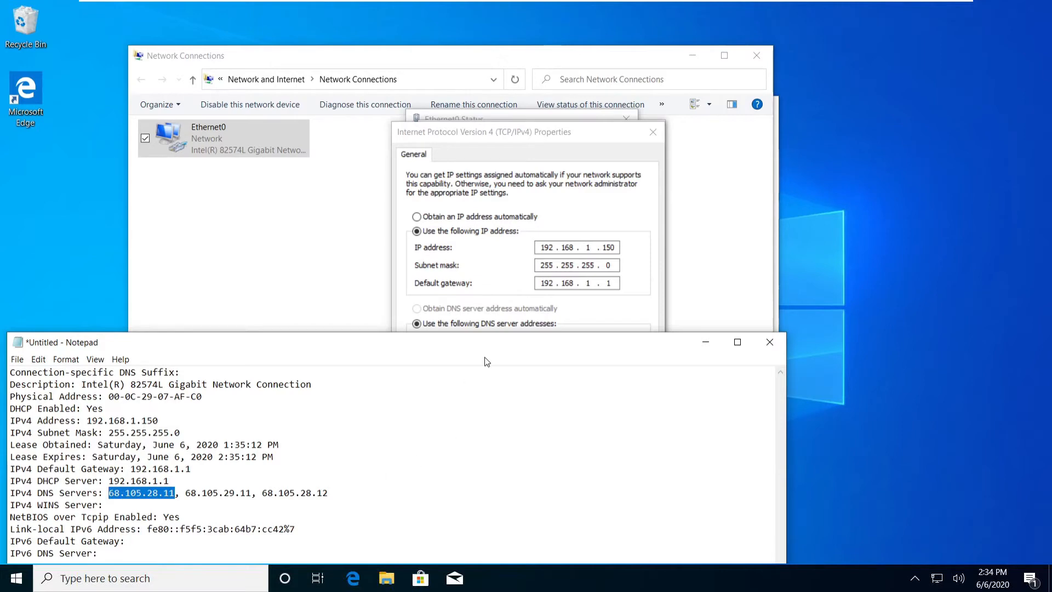
pyautogui.moveTo(485, 358); pyautogui.dragTo(434, 395)
# Enter preferred DNS 68.105.28.11 and alternate DNS 68.105.29.11, then confirm with OK.
pyautogui.click(544, 340)
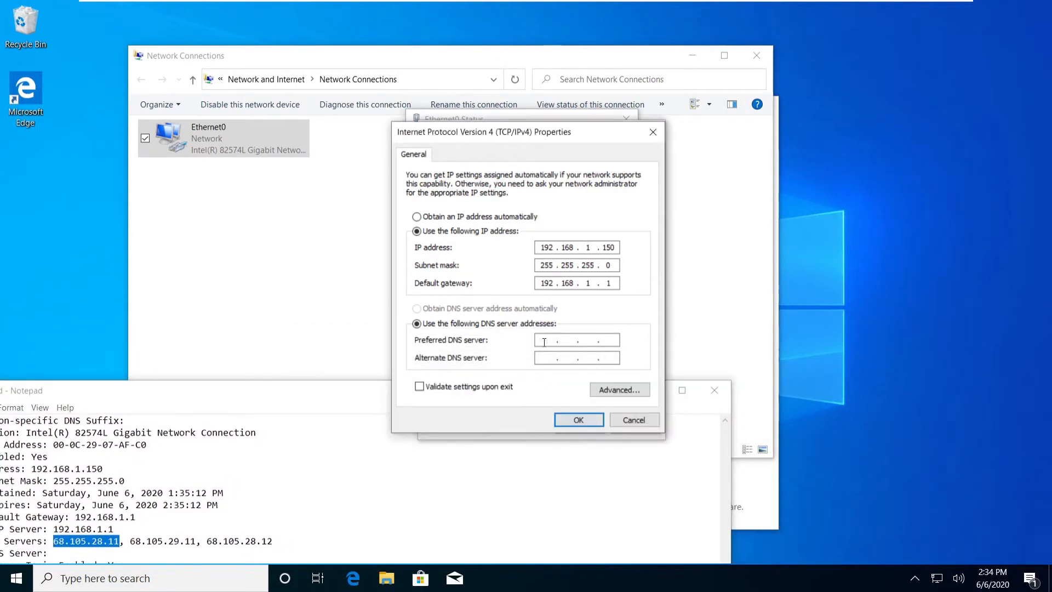
pyautogui.write('68.105.28.11')
pyautogui.moveTo(130, 541); pyautogui.dragTo(196, 542)
pyautogui.click(549, 357)
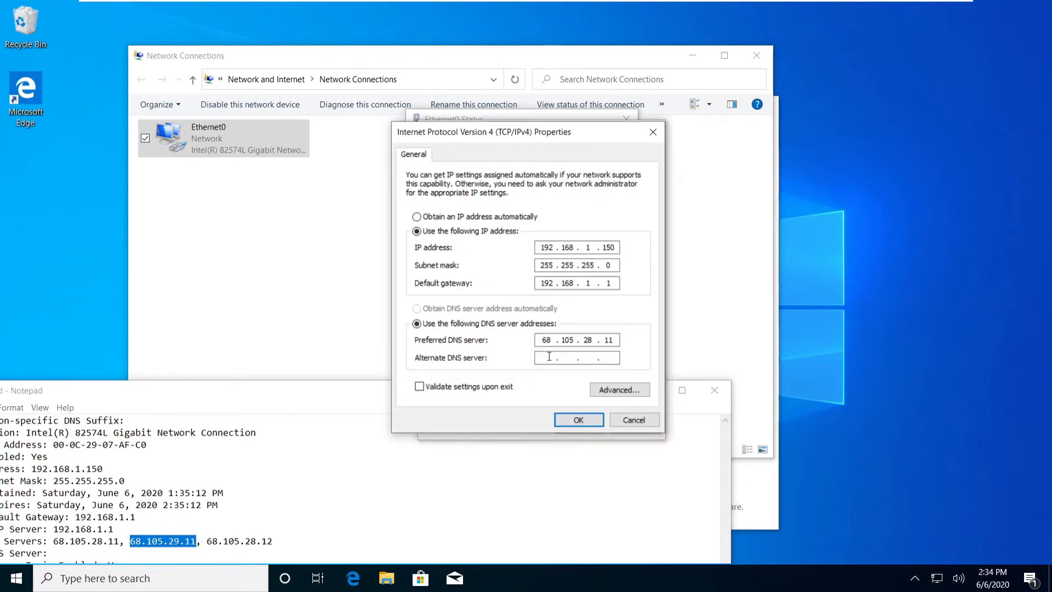
pyautogui.write('68 . 105 . 29 . 11')
pyautogui.moveTo(207, 541); pyautogui.dragTo(272, 540)
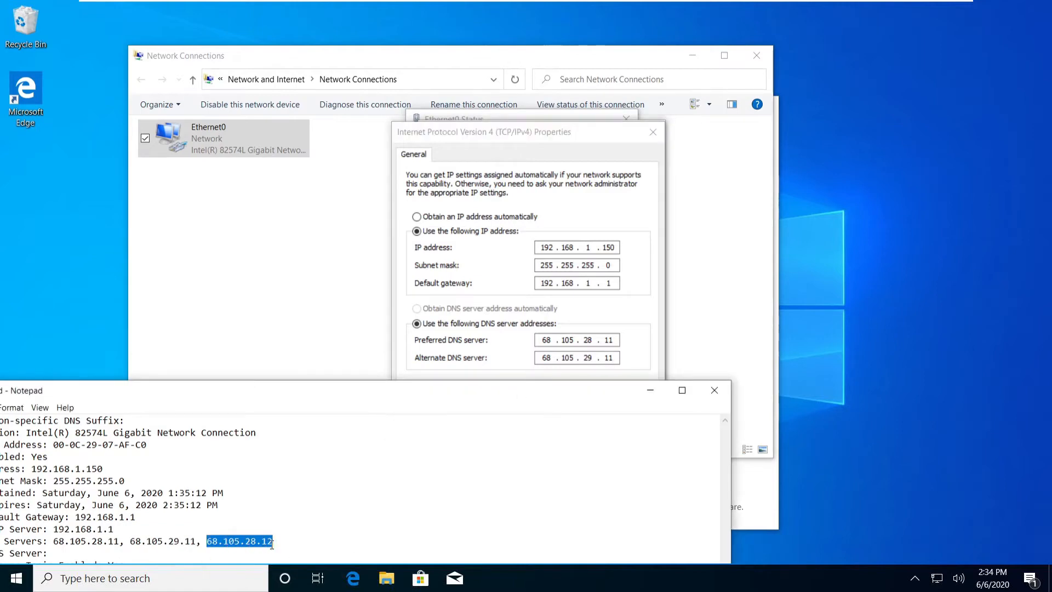
pyautogui.click(515, 360)
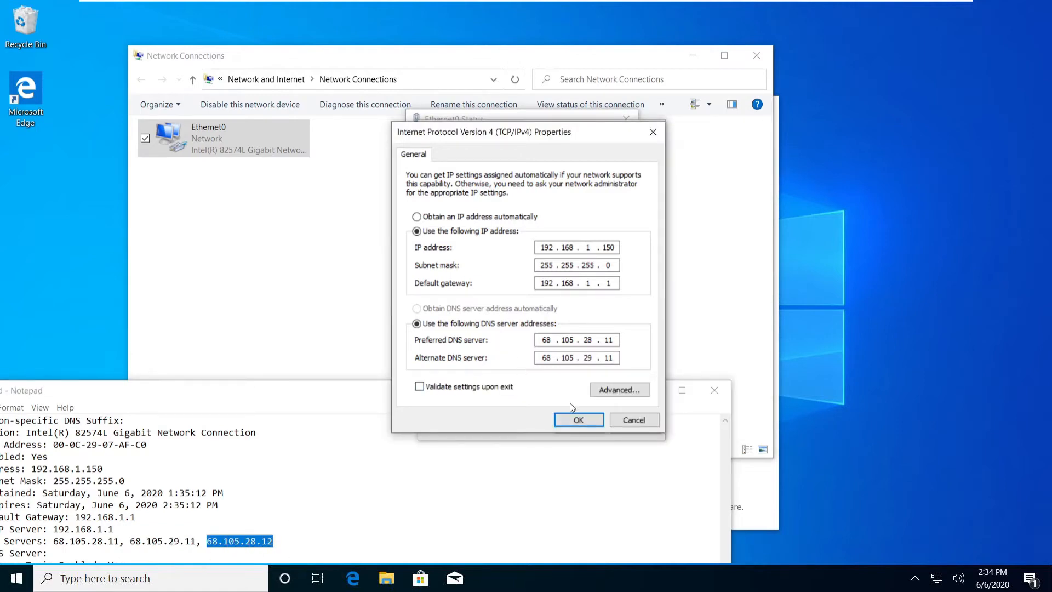
pyautogui.click(579, 420)
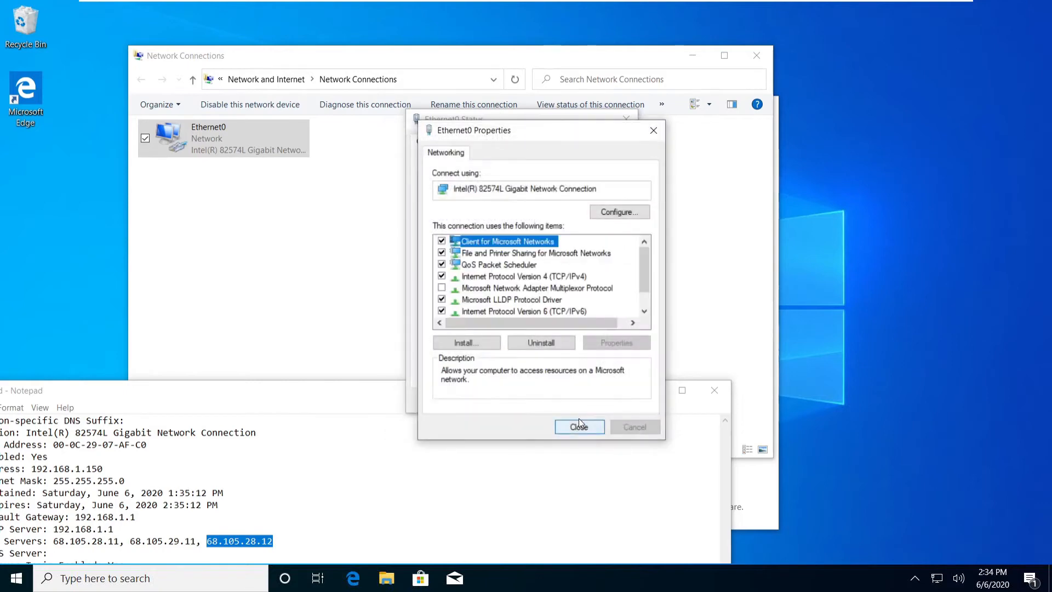
# Close Ethernet0 Properties and confirm the details show IPv4 192.168.1.150 with DHCP off.
pyautogui.click(584, 426)
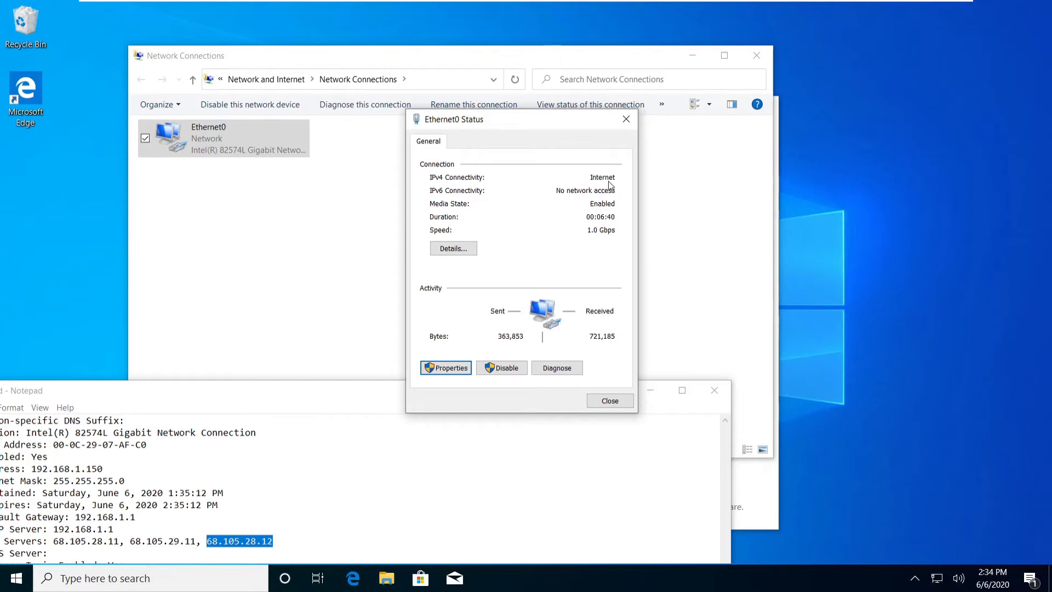
pyautogui.click(452, 250)
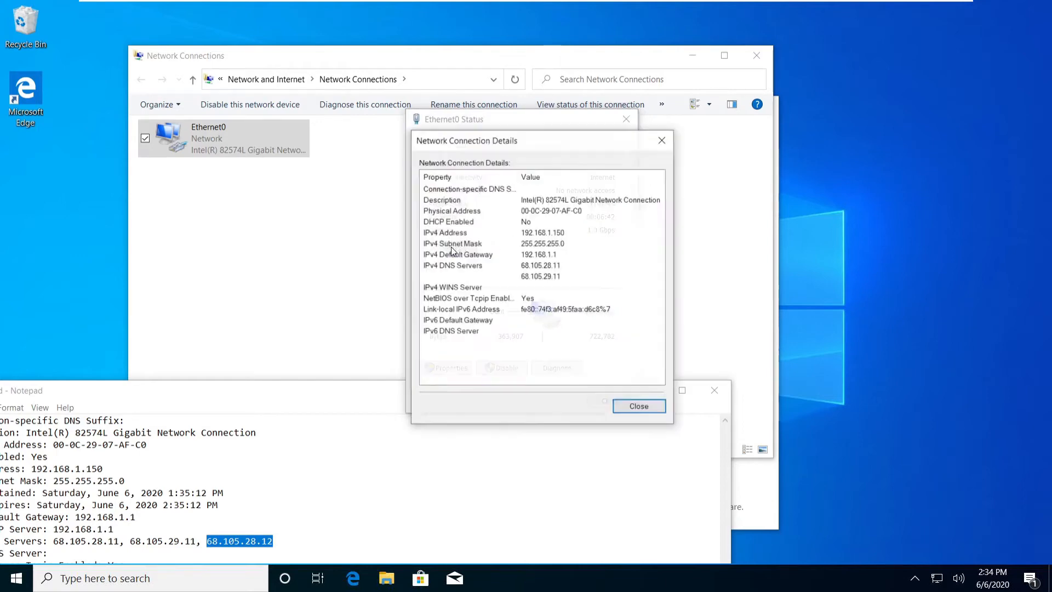
pyautogui.moveTo(524, 146); pyautogui.dragTo(707, 161)
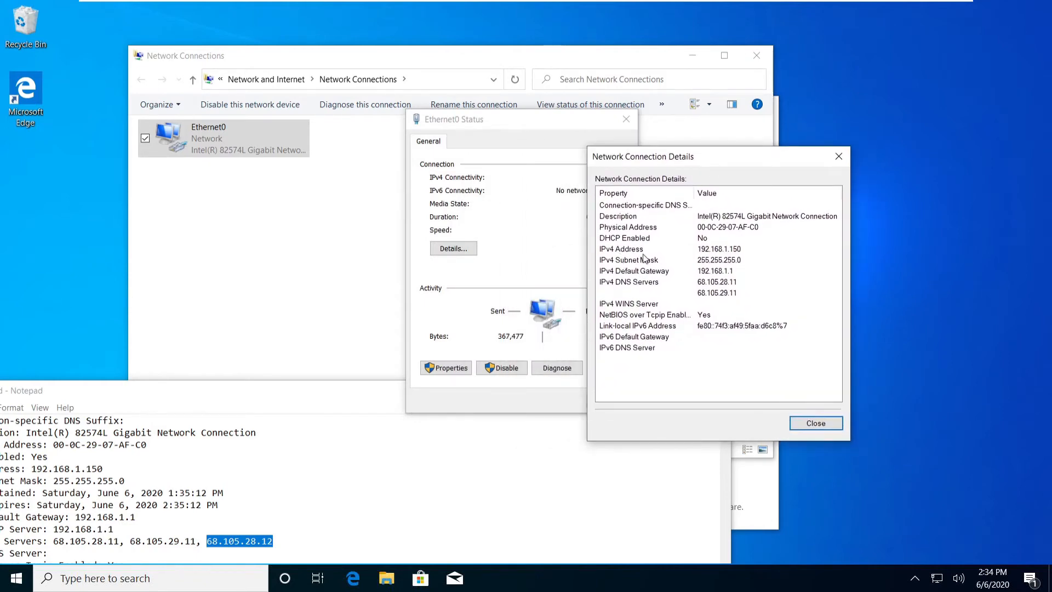
pyautogui.click(741, 249)
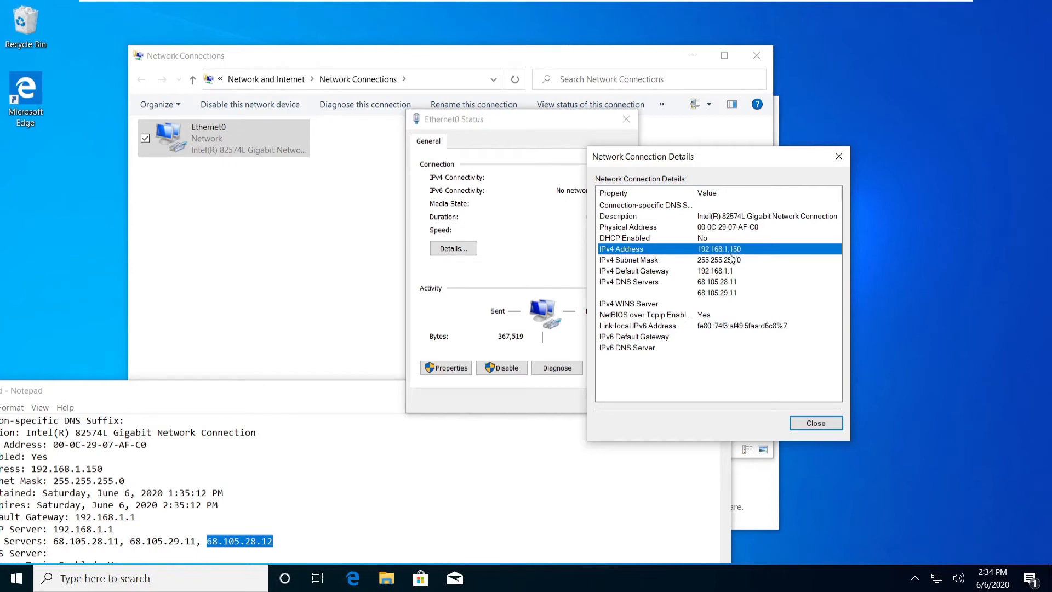
pyautogui.click(816, 423)
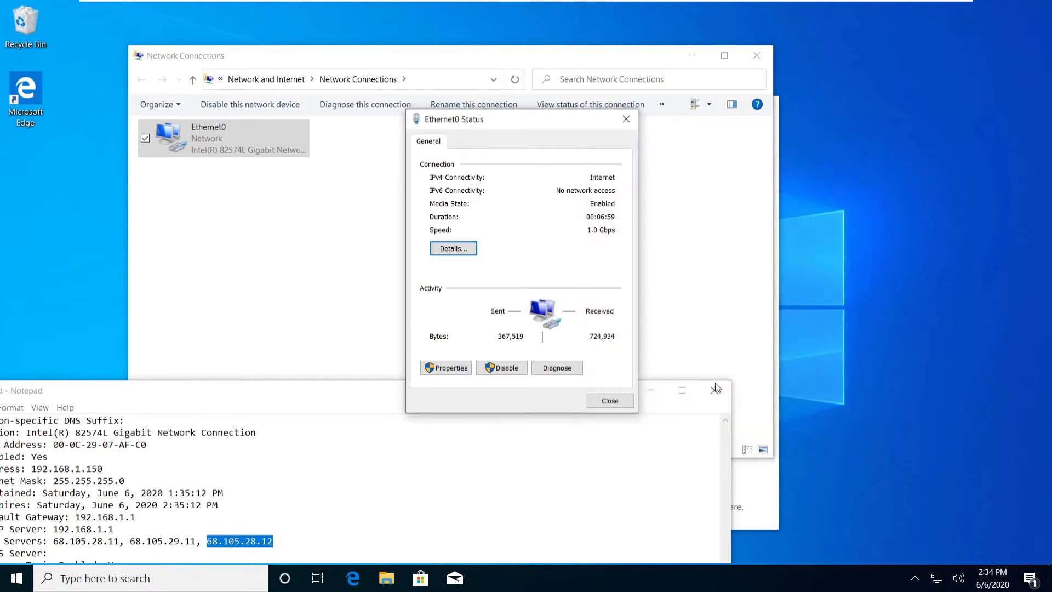
# Close the Ethernet0 status window and close Notepad without saving.
pyautogui.click(609, 401)
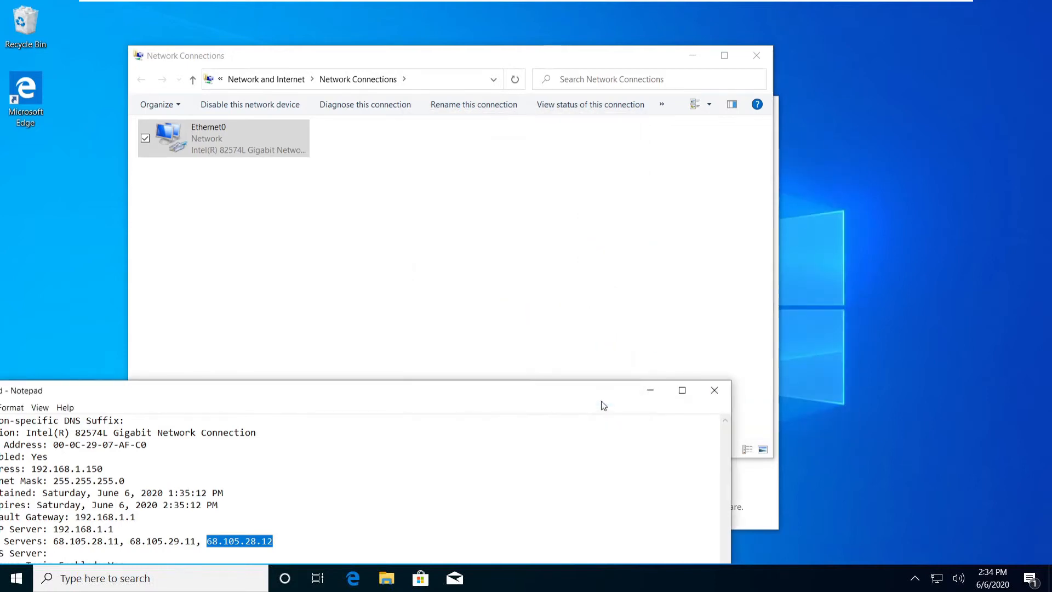
pyautogui.click(700, 391)
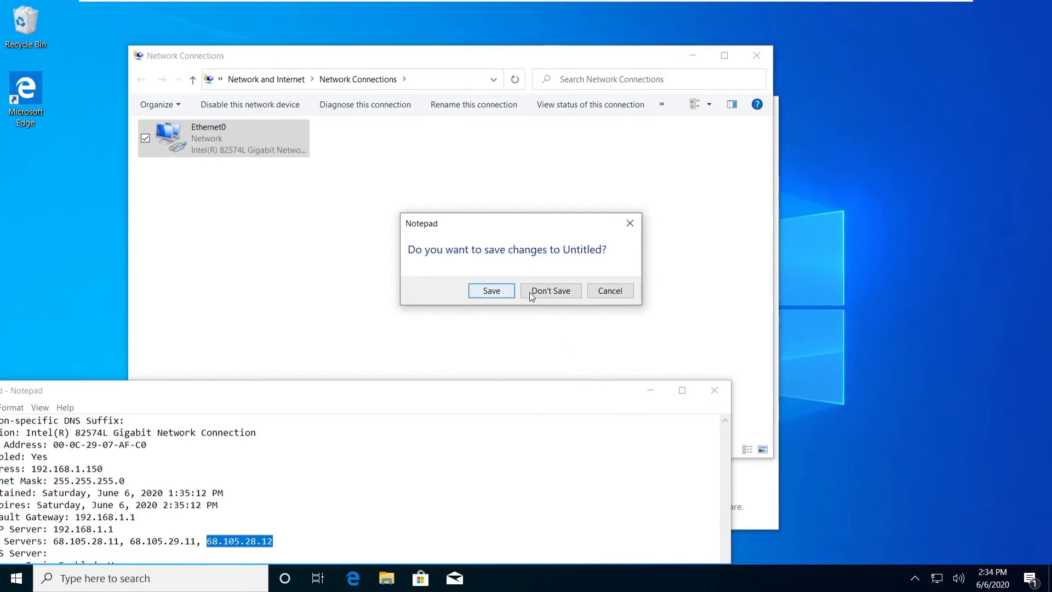
pyautogui.click(547, 294)
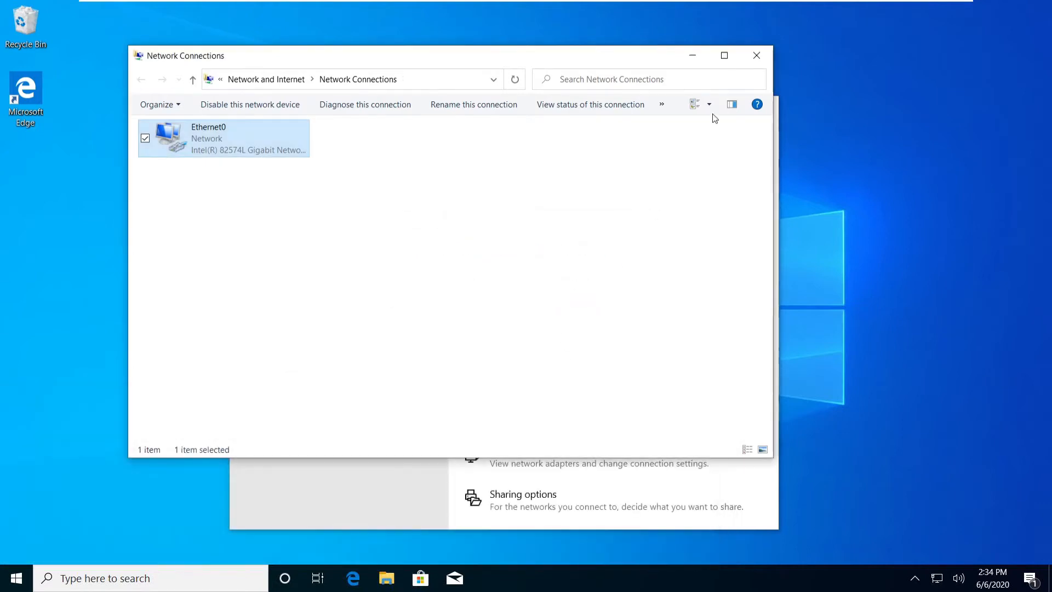
# Close Network Connections and Settings, then make a new desktop folder named 'Shared Folder'.
pyautogui.click(757, 57)
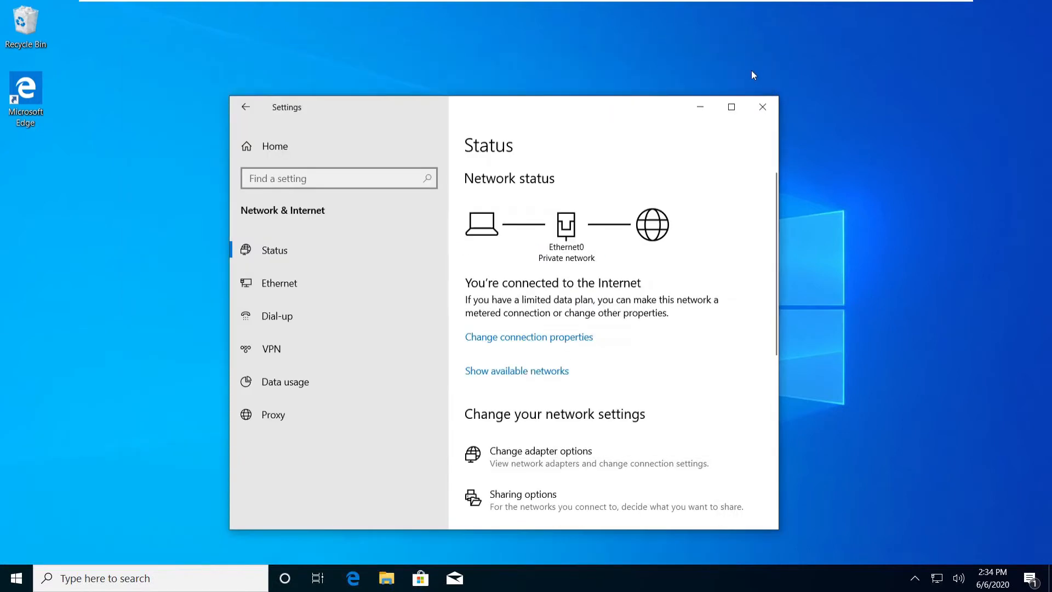
pyautogui.click(764, 109)
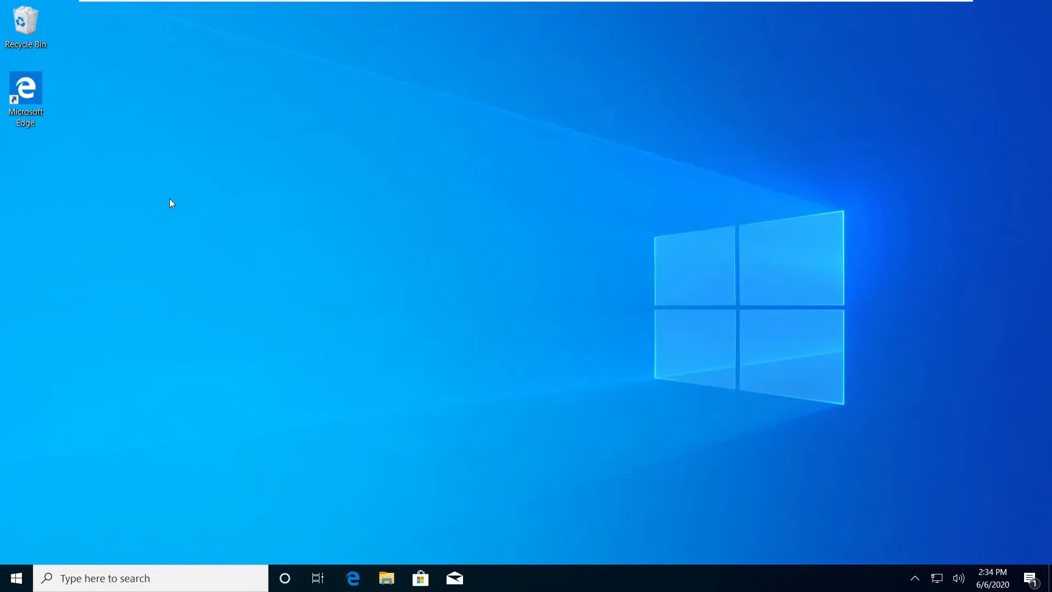
pyautogui.rightClick(115, 200)
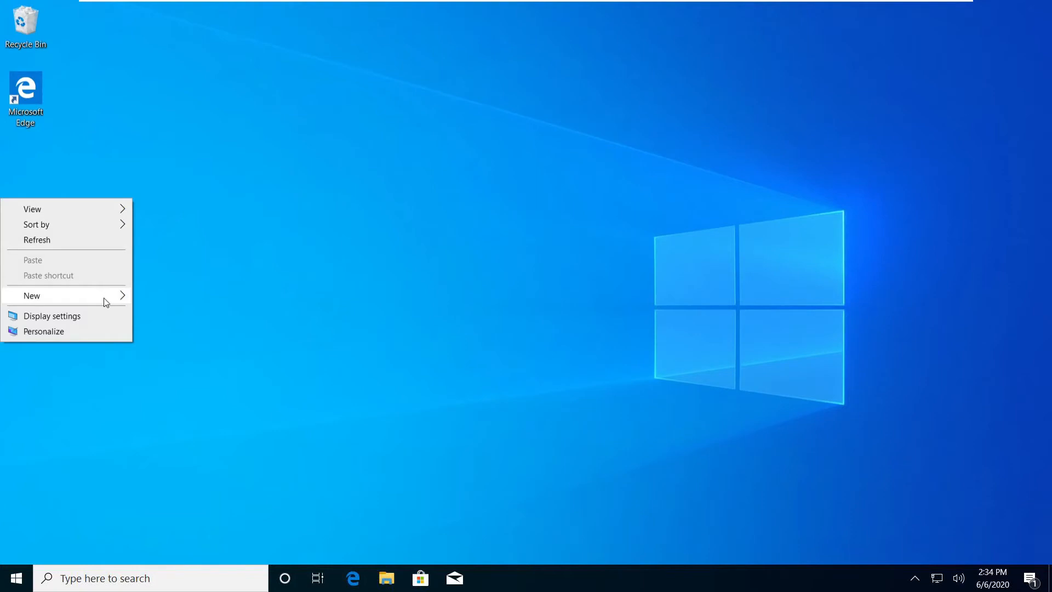
pyautogui.moveTo(116, 295)
pyautogui.click(176, 296)
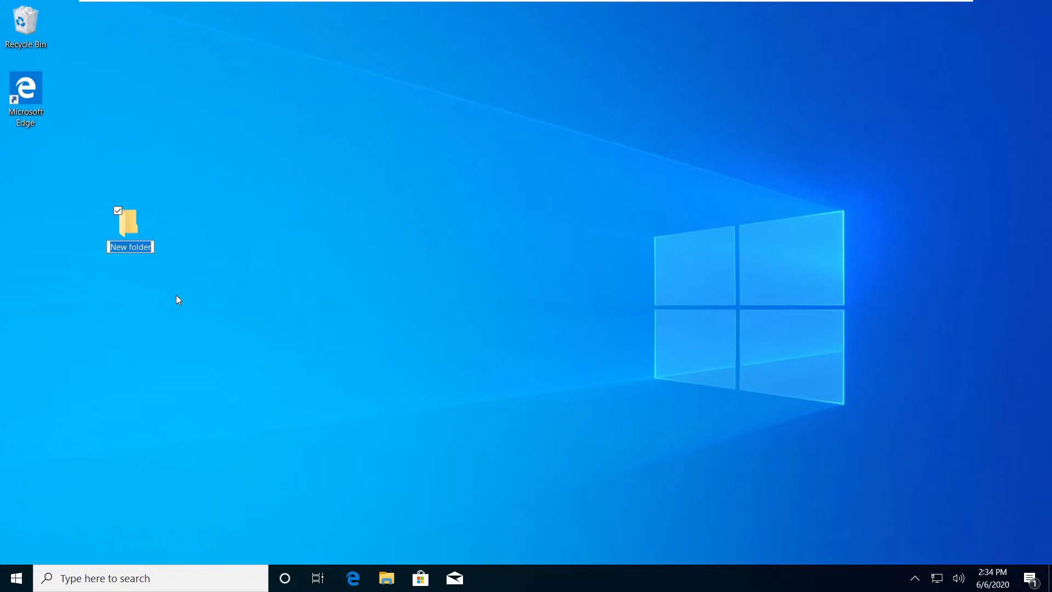
pyautogui.write('Shared Folder')
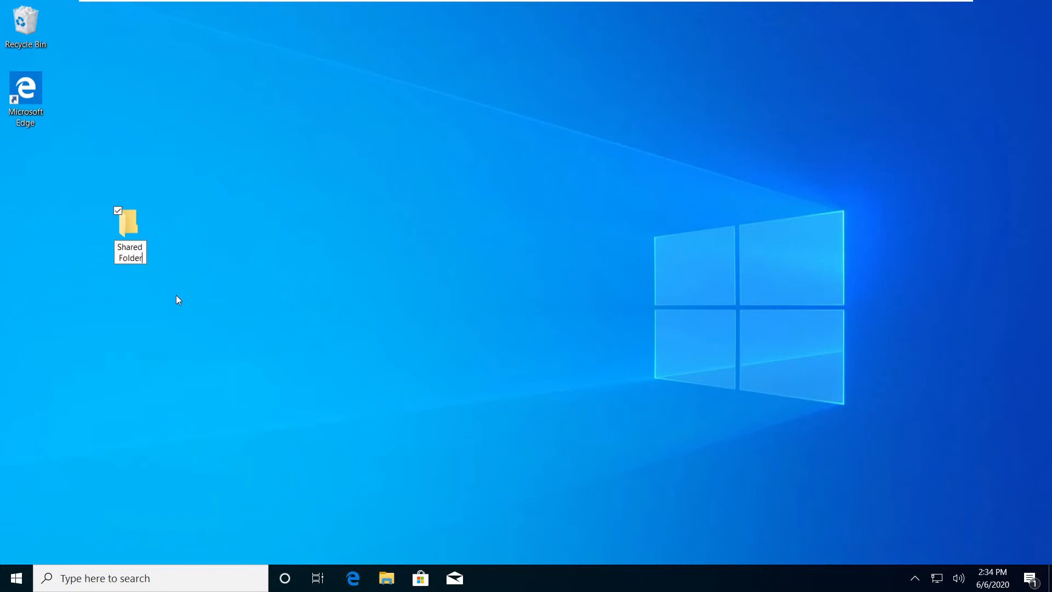
pyautogui.press('Return')
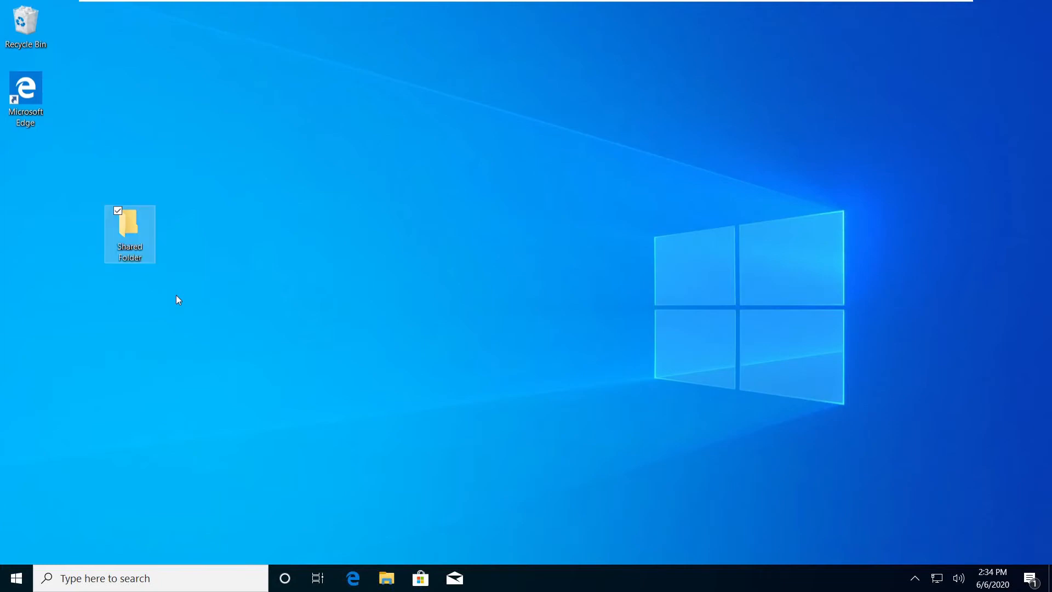
# Give Everyone Read/Write access to Shared Folder via Give access to > Specific people.
pyautogui.rightClick(133, 240)
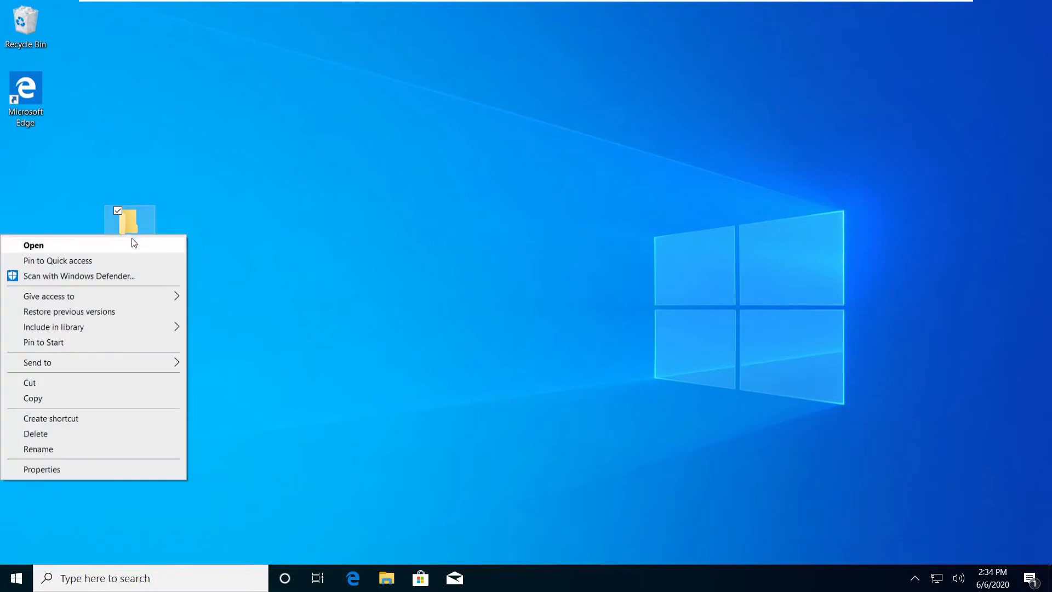
pyautogui.moveTo(120, 297)
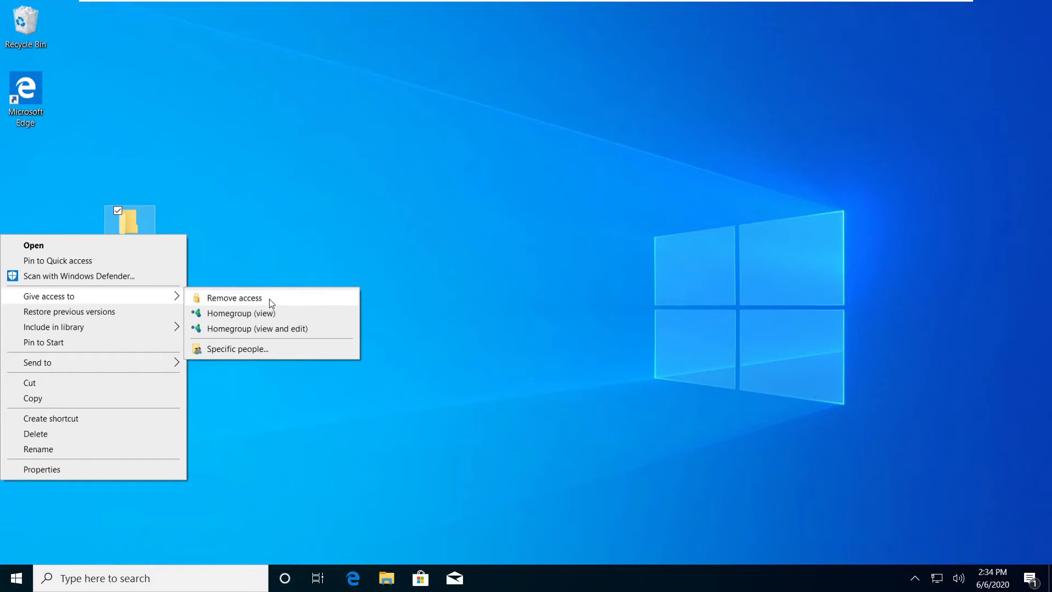
pyautogui.click(261, 350)
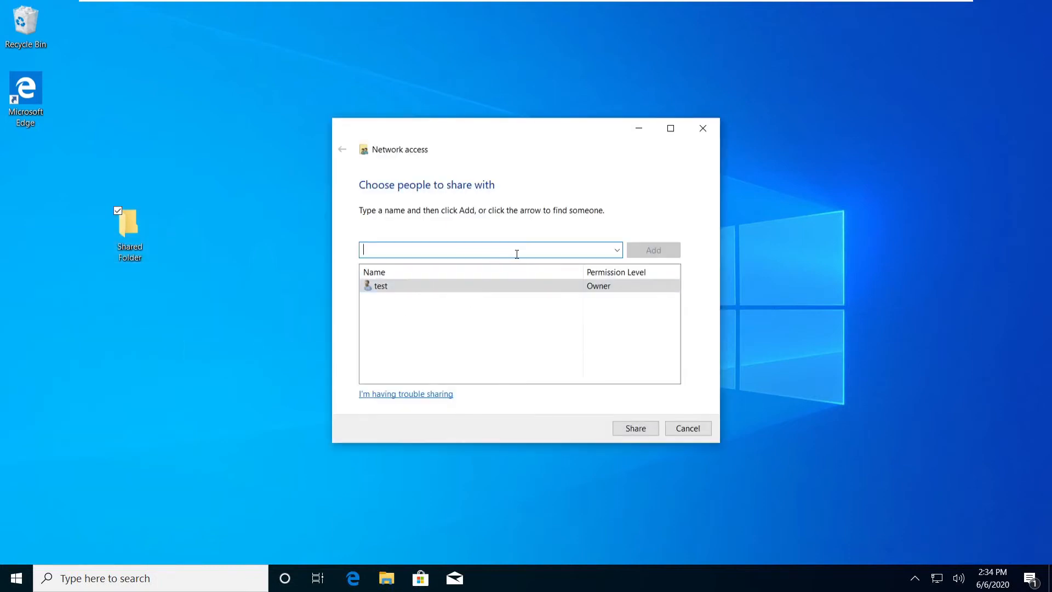
pyautogui.click(617, 250)
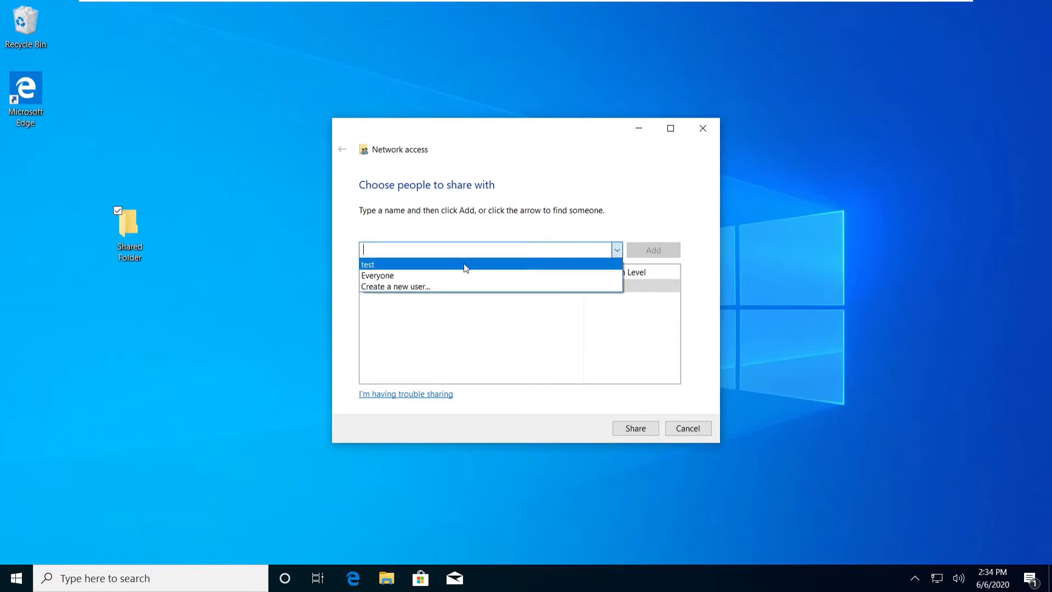
pyautogui.click(409, 277)
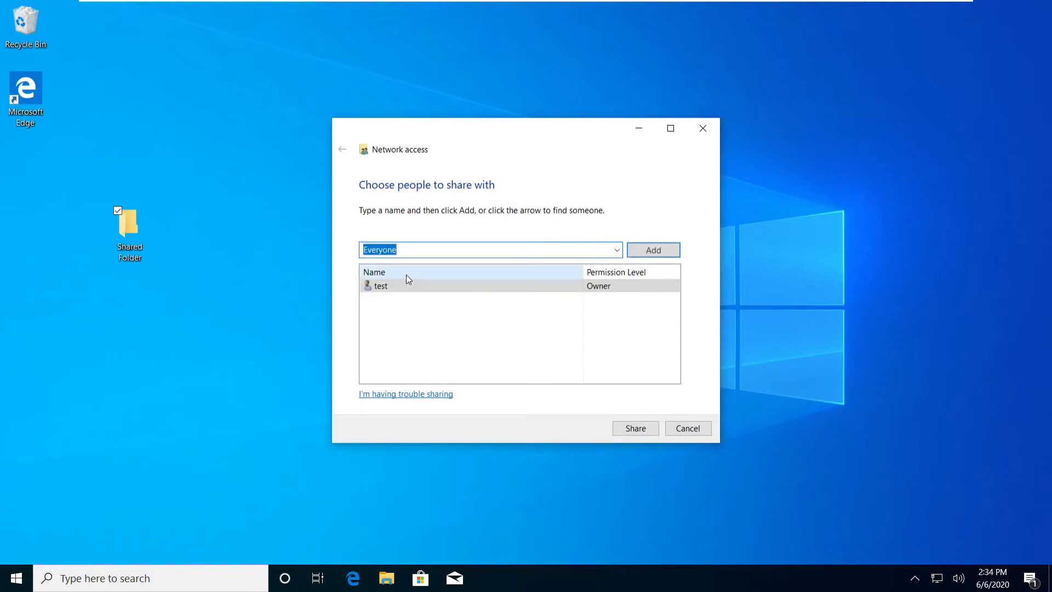
pyautogui.click(654, 250)
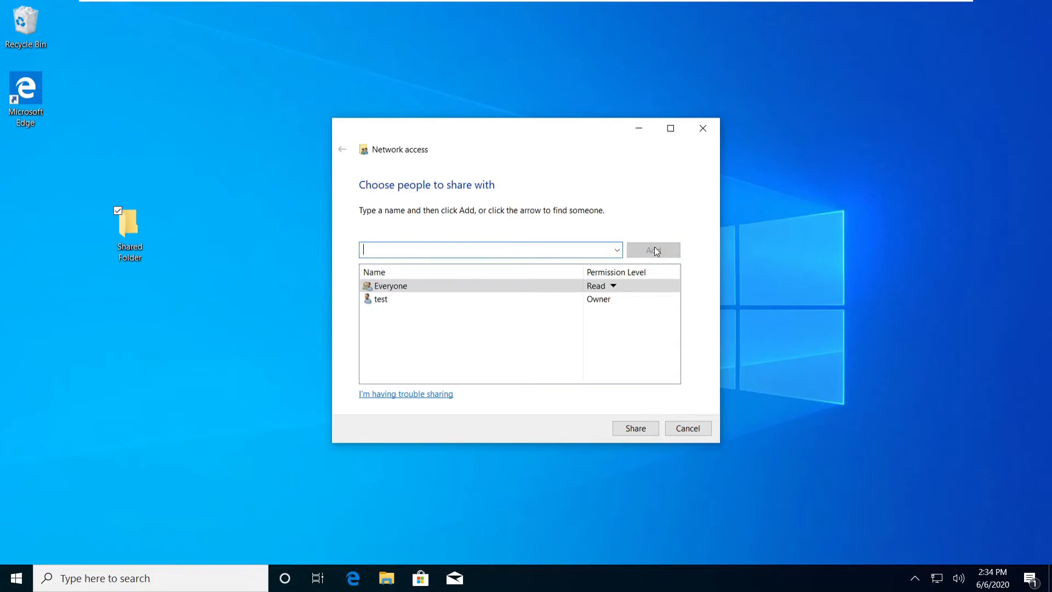
pyautogui.click(613, 286)
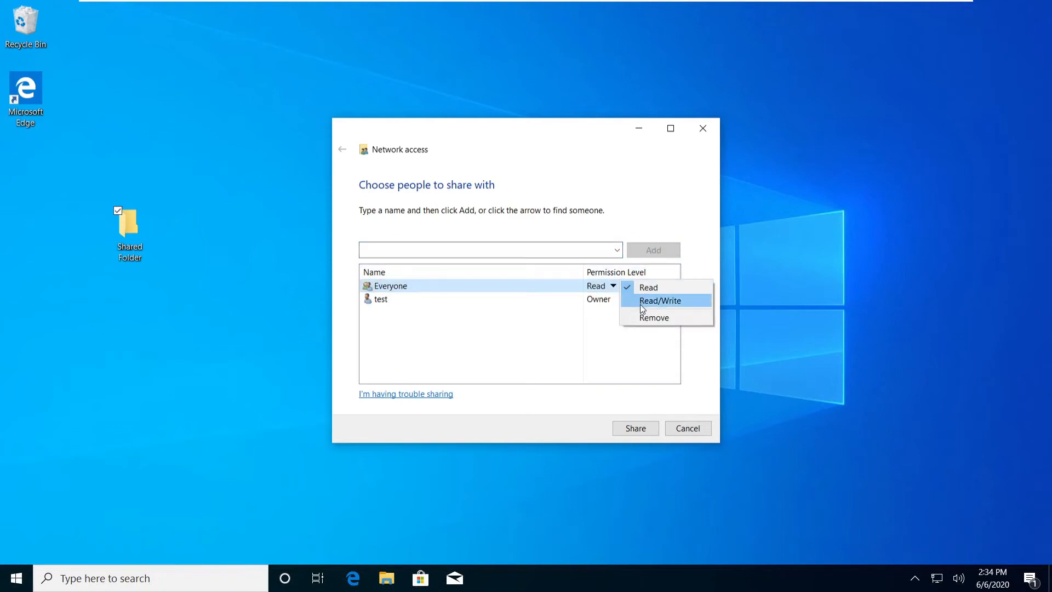
pyautogui.click(672, 301)
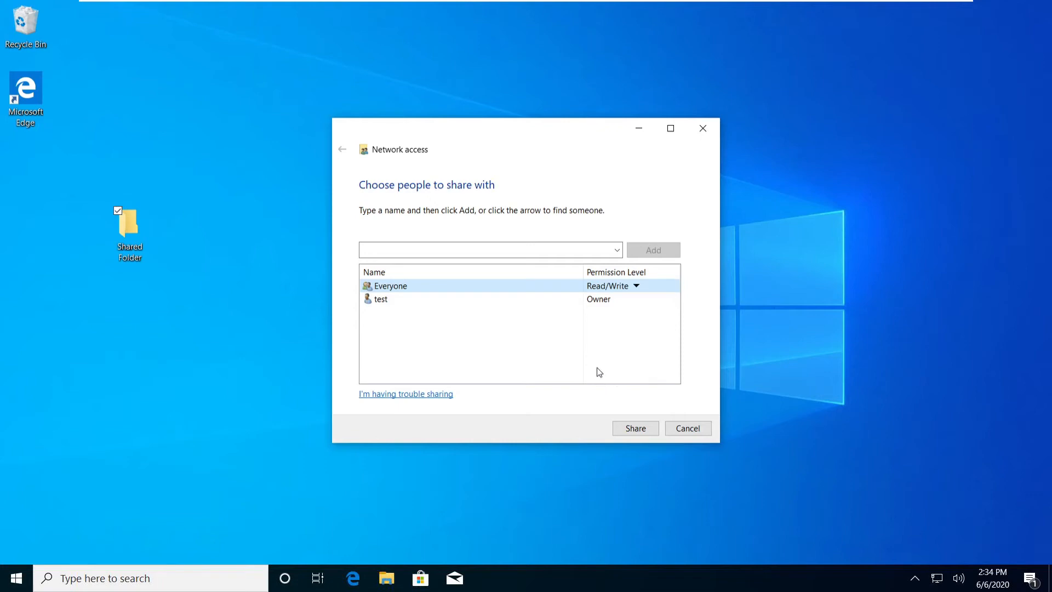
pyautogui.click(646, 430)
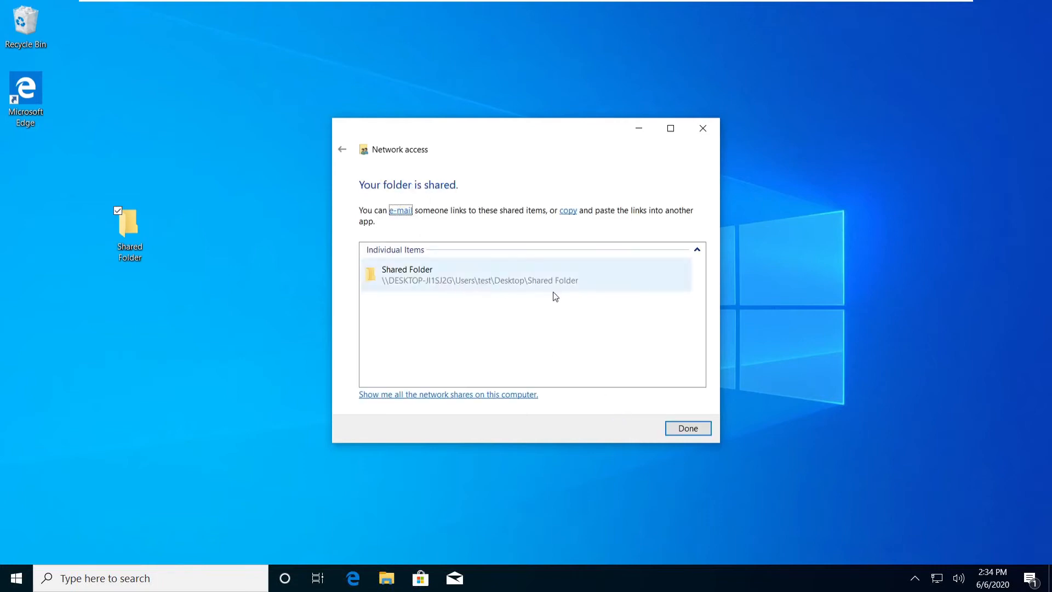
pyautogui.click(693, 428)
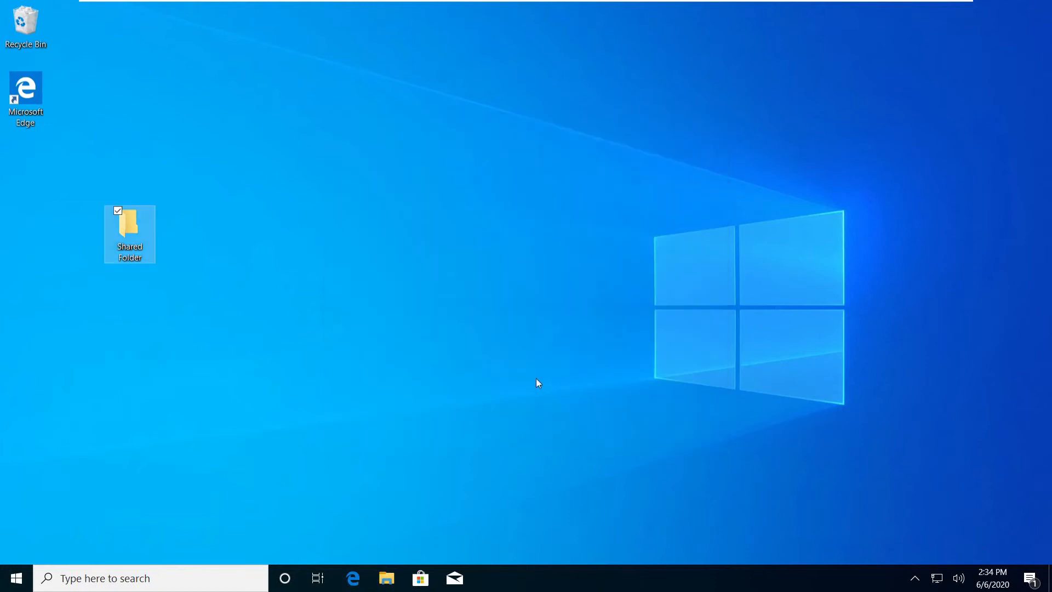
pyautogui.doubleClick(137, 237)
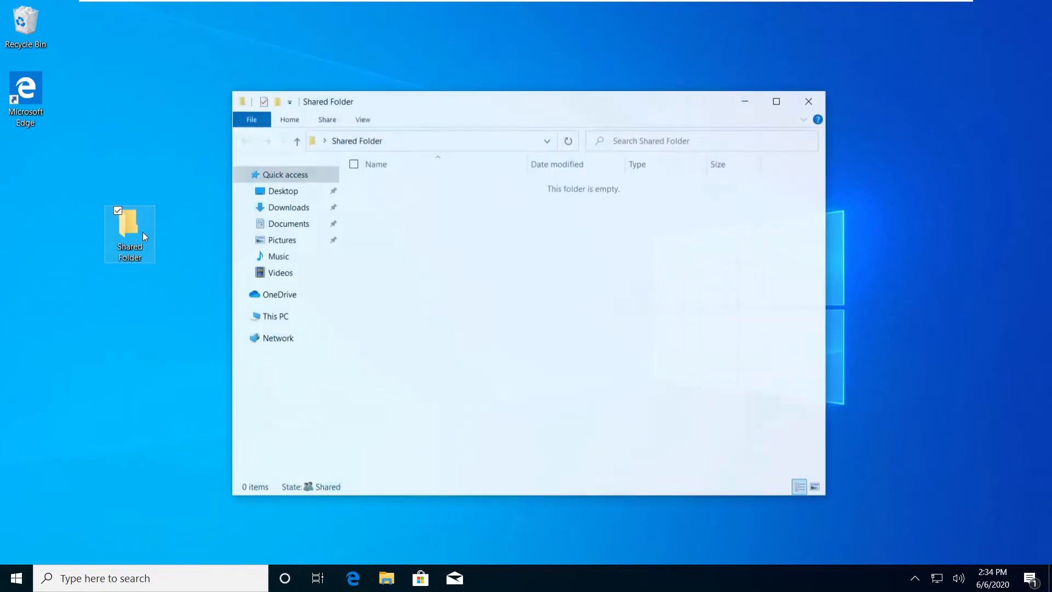
pyautogui.moveTo(644, 361); pyautogui.dragTo(347, 195)
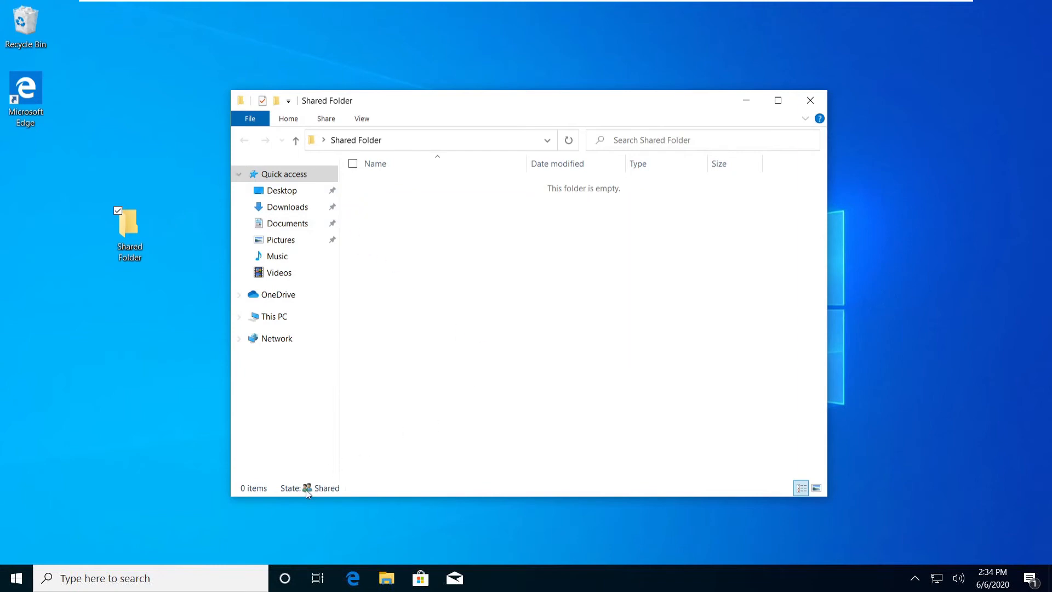
pyautogui.moveTo(330, 490)
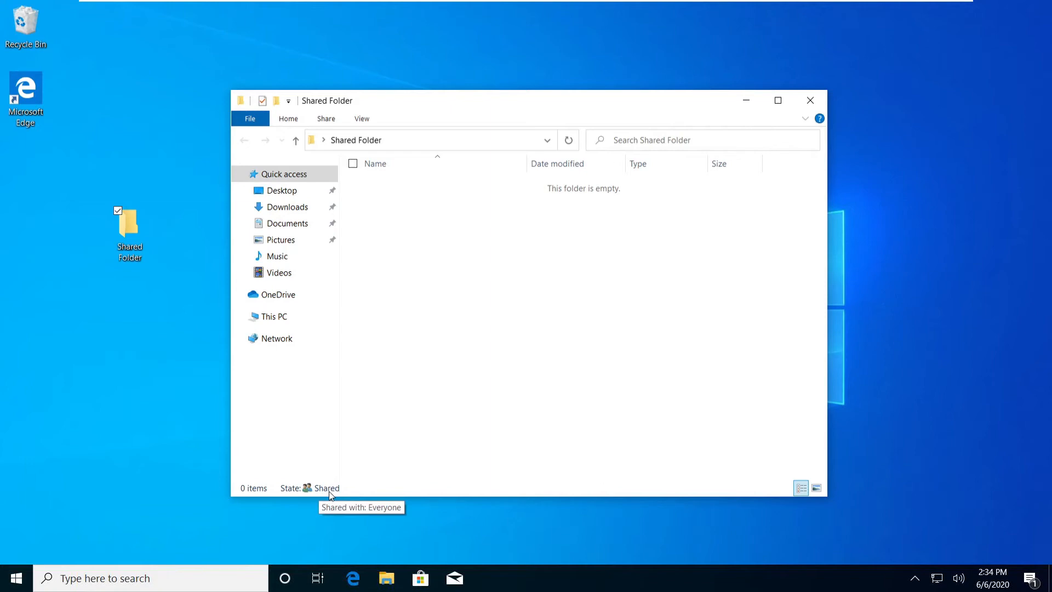
pyautogui.click(746, 100)
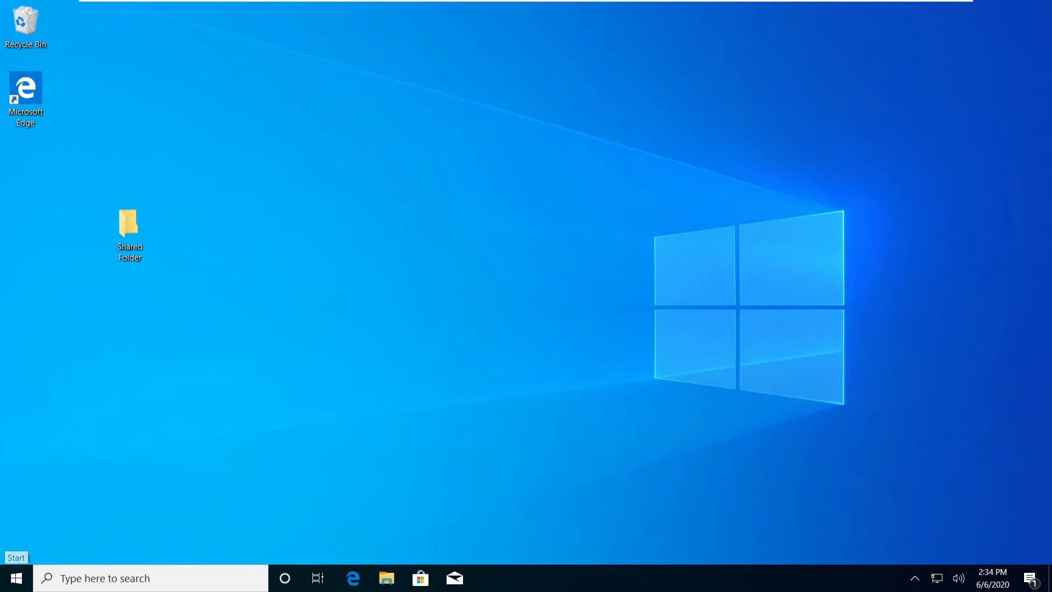
# Go to account Sign-in options and start adding a Password.
pyautogui.click(15, 578)
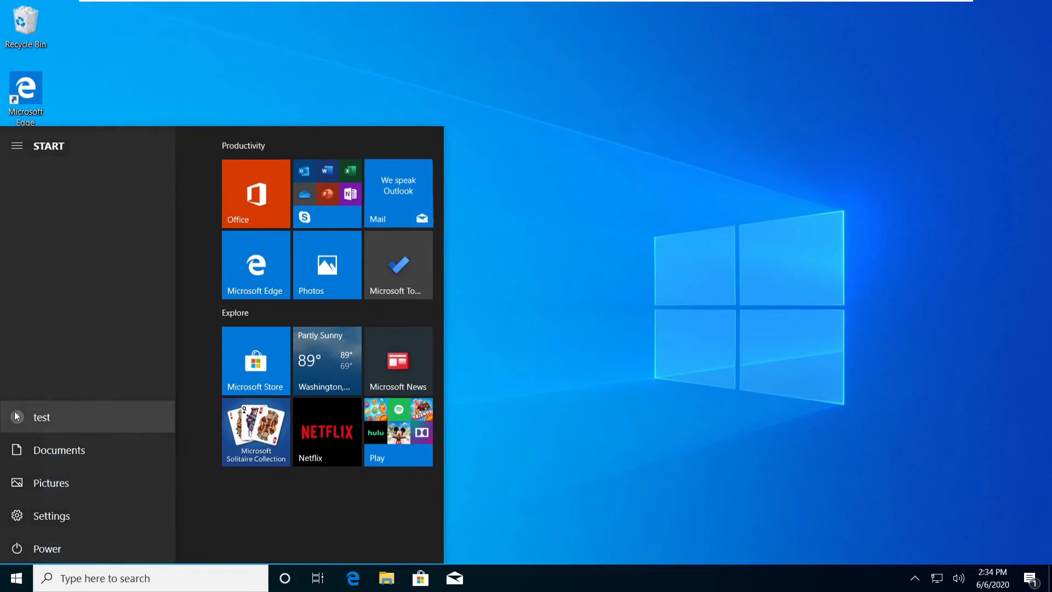
pyautogui.click(14, 412)
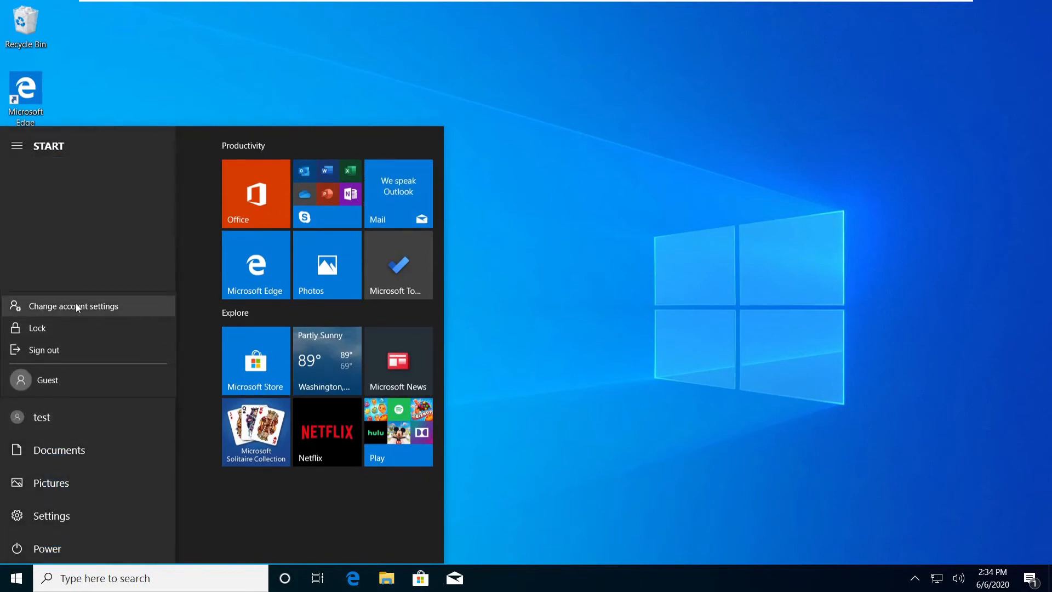
pyautogui.click(113, 307)
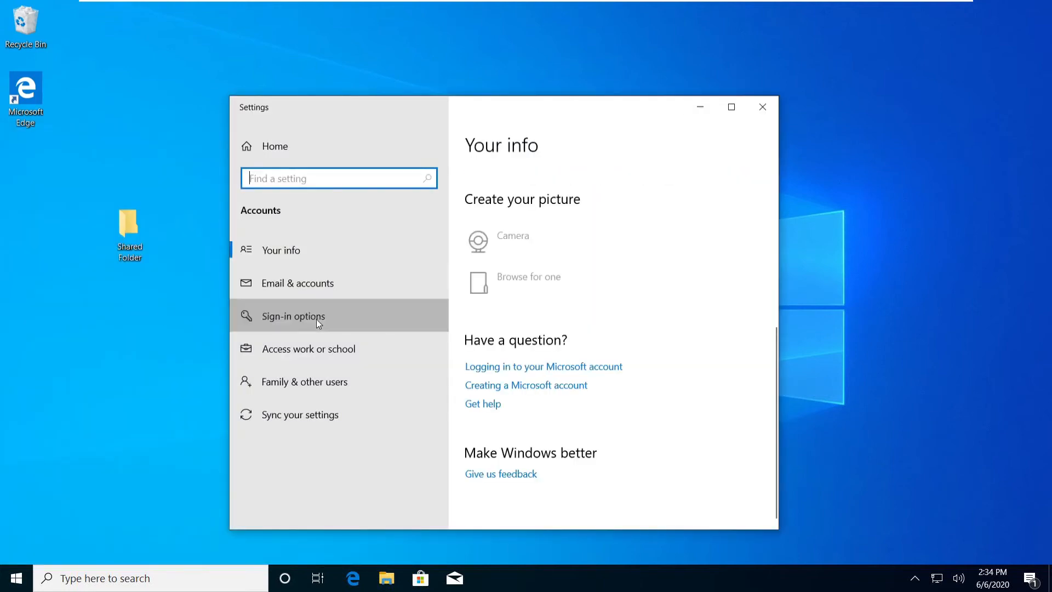
pyautogui.click(317, 322)
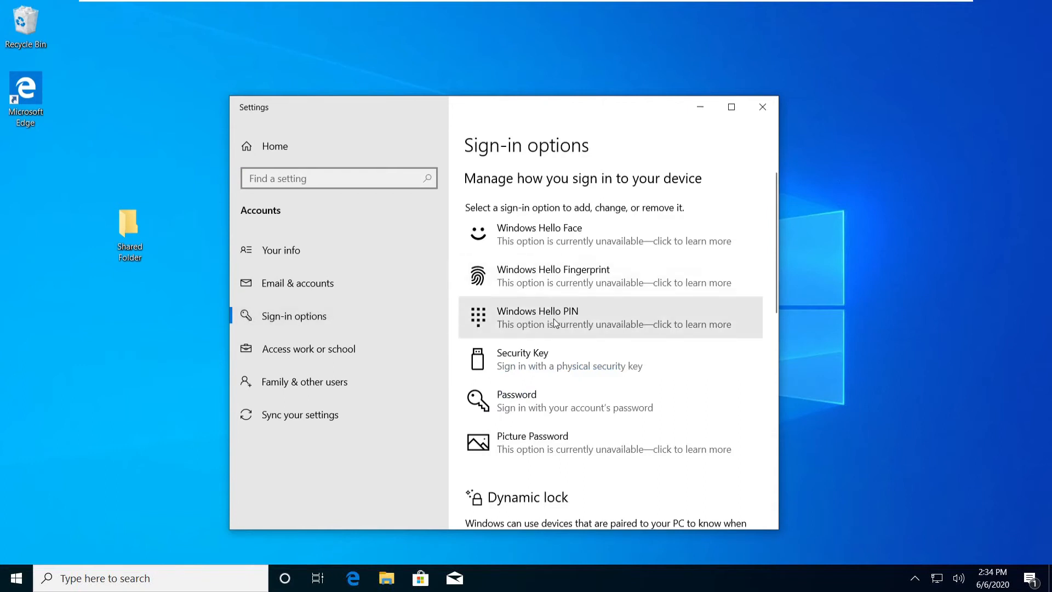
pyautogui.click(544, 399)
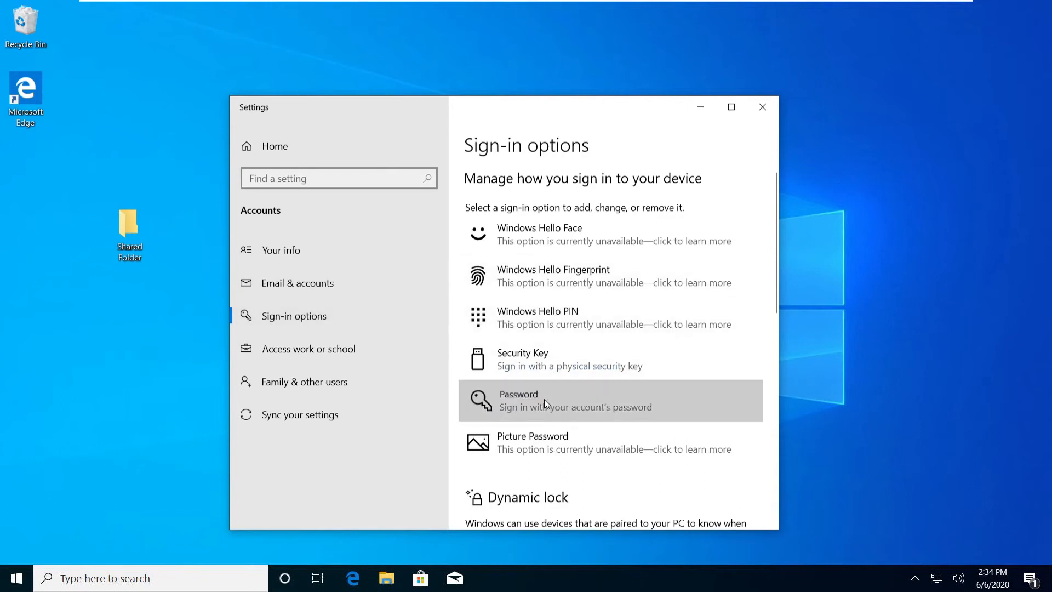
pyautogui.scroll(-2, 545, 406)
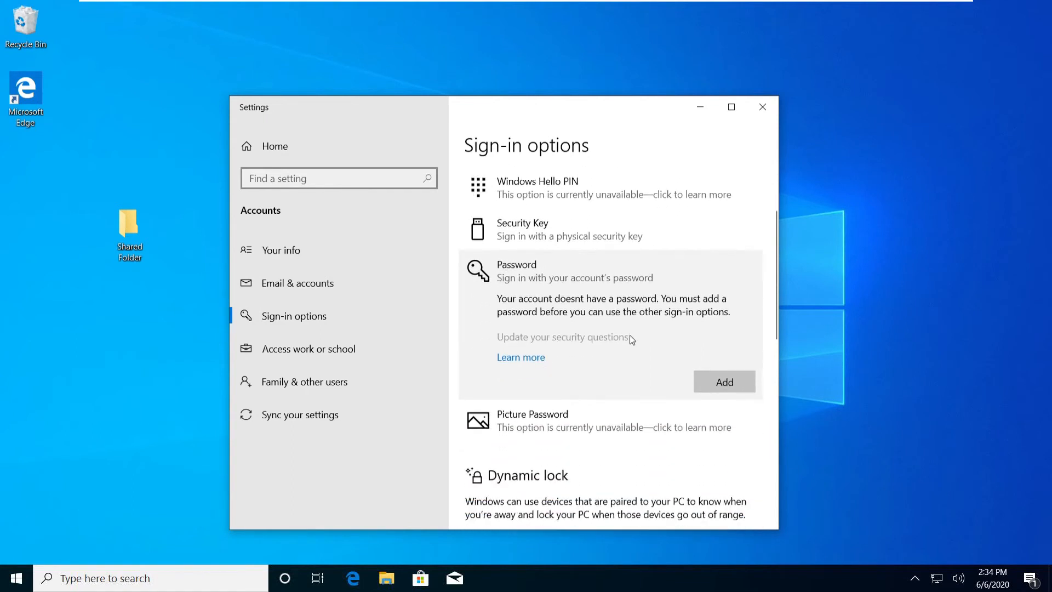
pyautogui.click(721, 379)
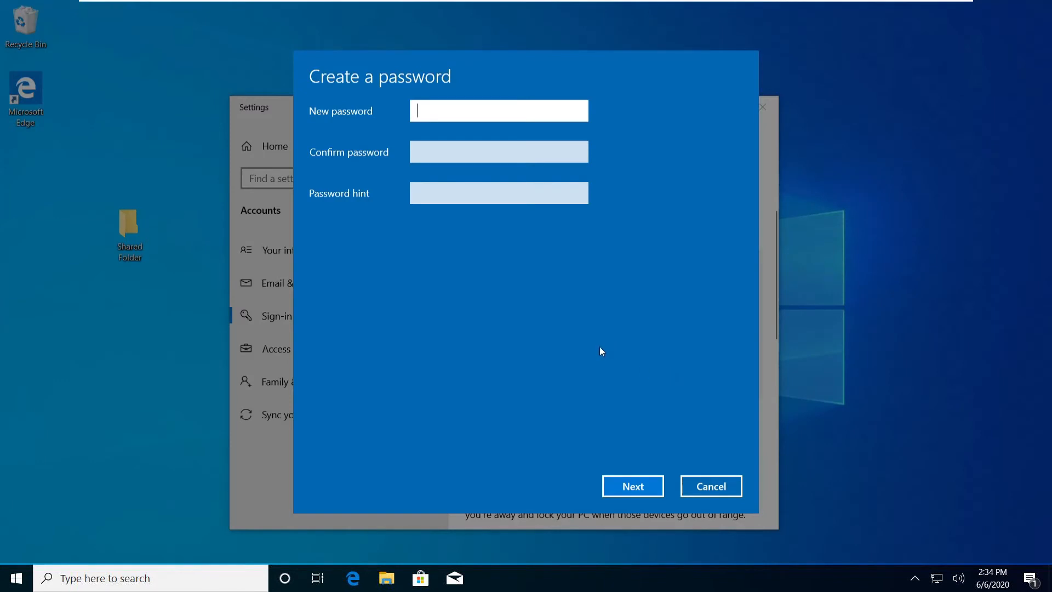
# Enter and confirm the new account password with hint 'easy', finish, and close Settings.
pyautogui.write('1234')
pyautogui.click(577, 110)
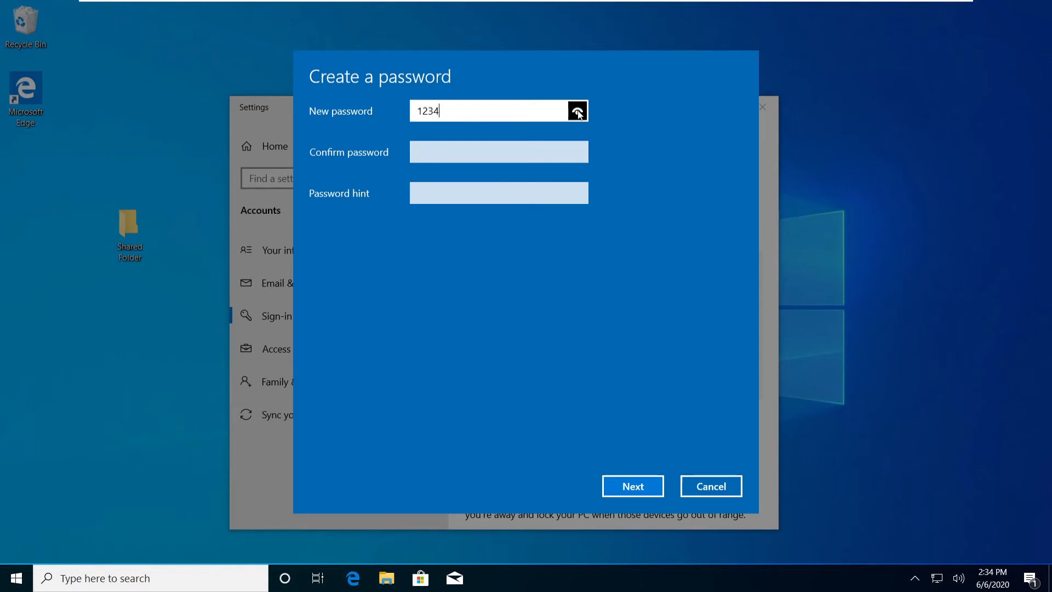
pyautogui.click(508, 150)
pyautogui.write('1234')
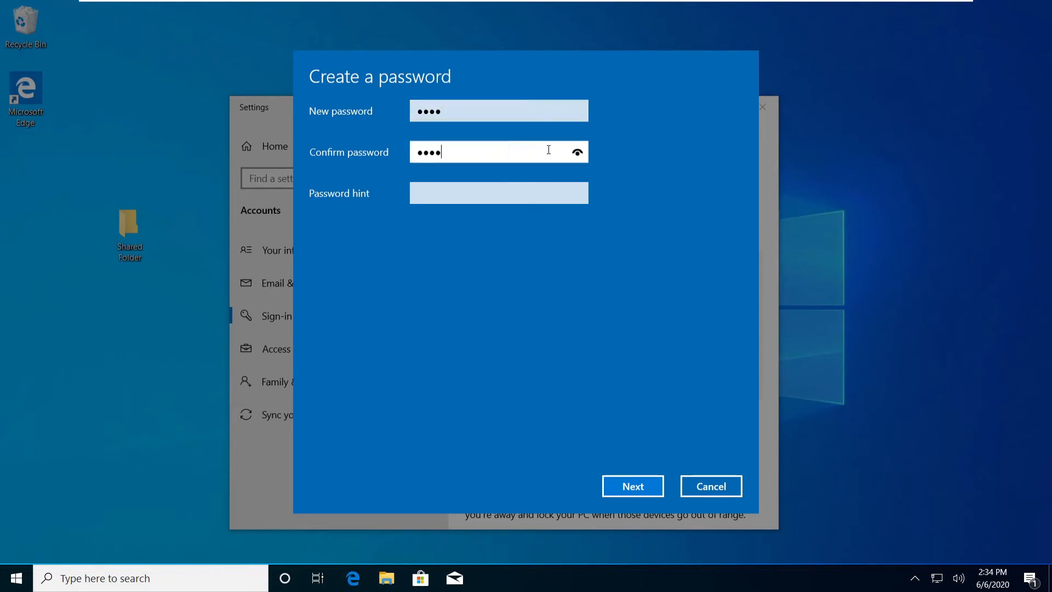
pyautogui.click(580, 152)
pyautogui.click(537, 192)
pyautogui.write('easy')
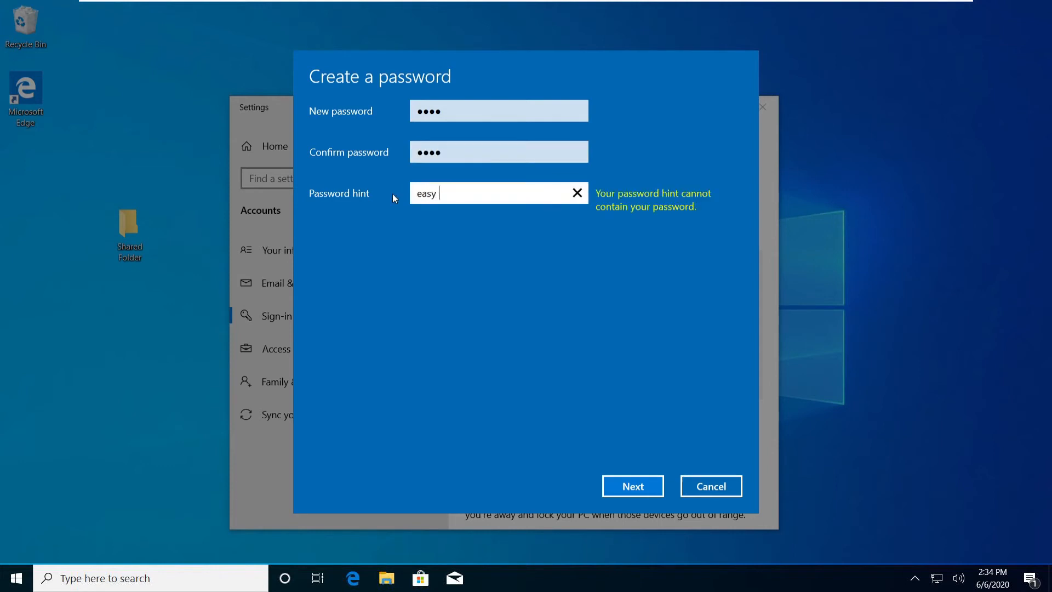
pyautogui.click(643, 485)
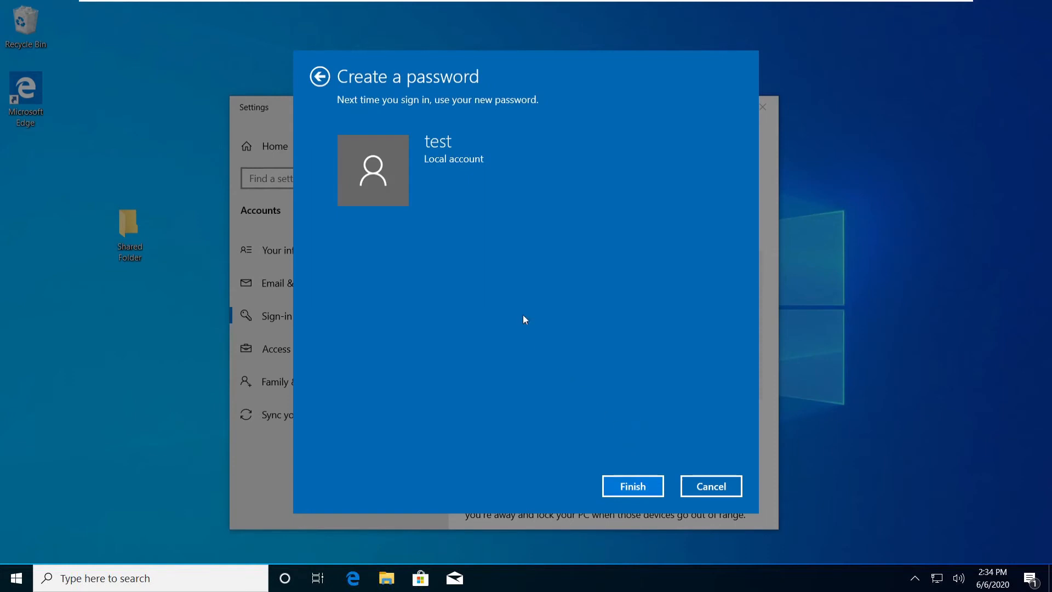
pyautogui.click(614, 482)
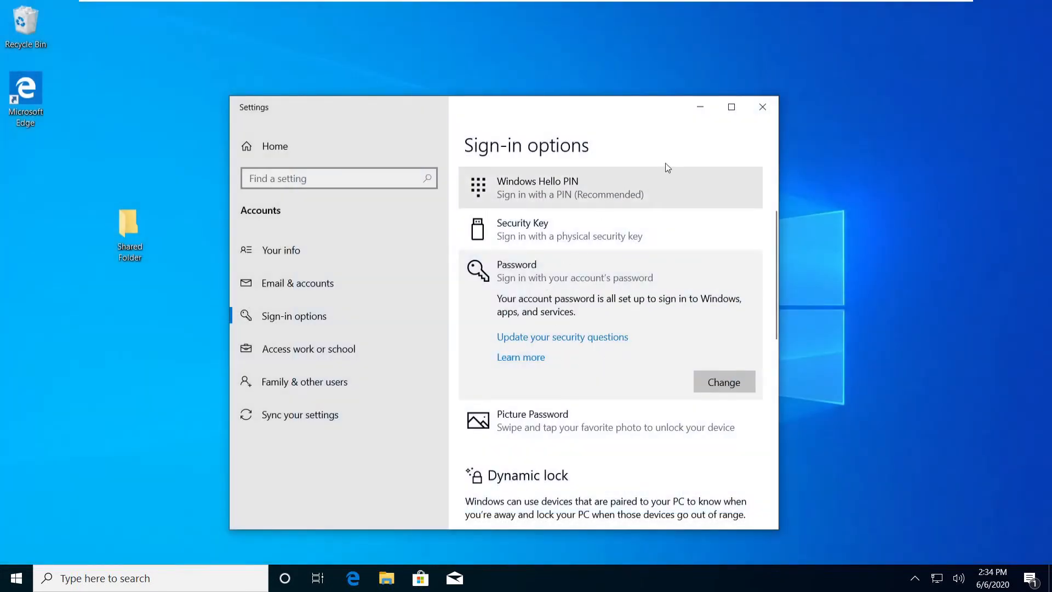
pyautogui.click(764, 107)
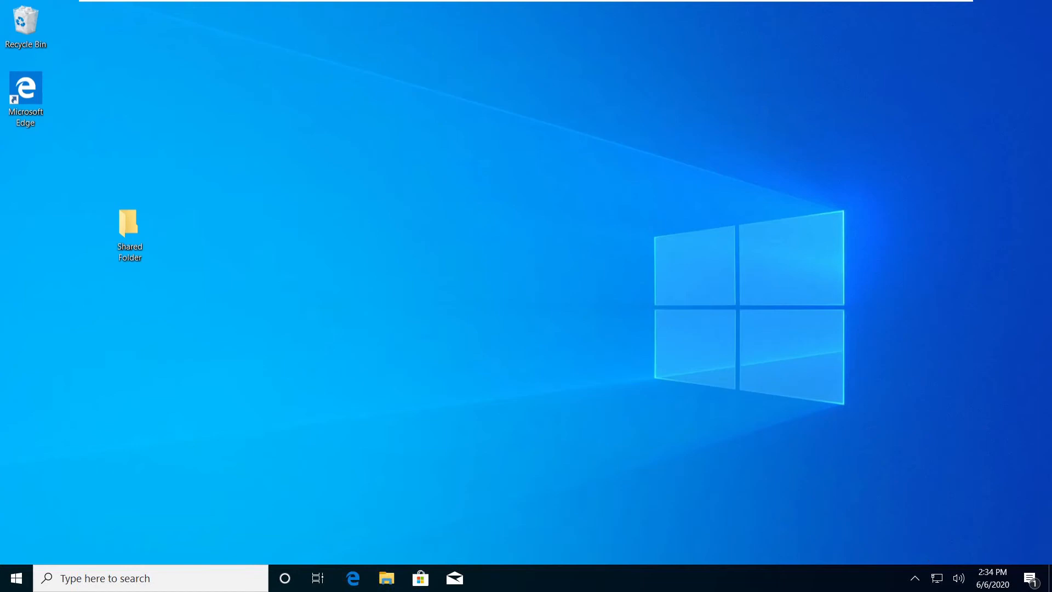
# Under All Networks in Advanced sharing settings, turn on password protected sharing and save the change.
pyautogui.click(937, 578)
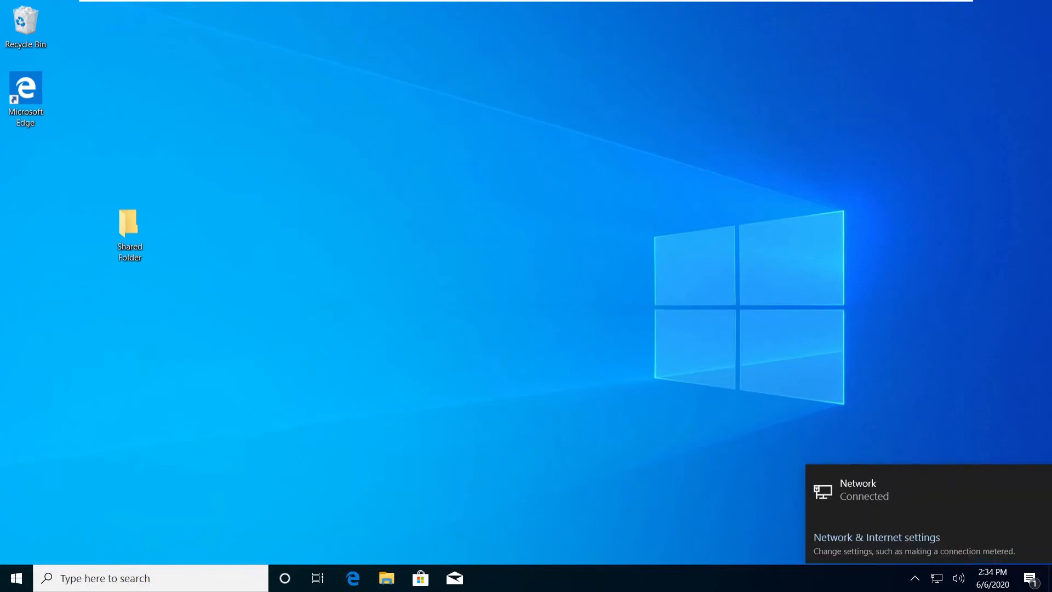
pyautogui.click(873, 540)
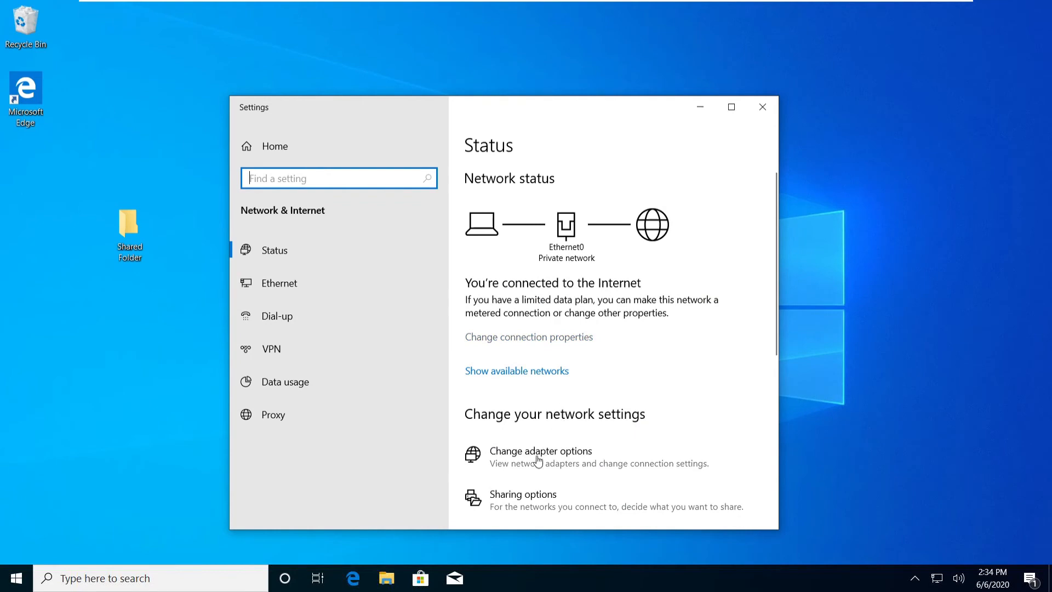
pyautogui.click(542, 503)
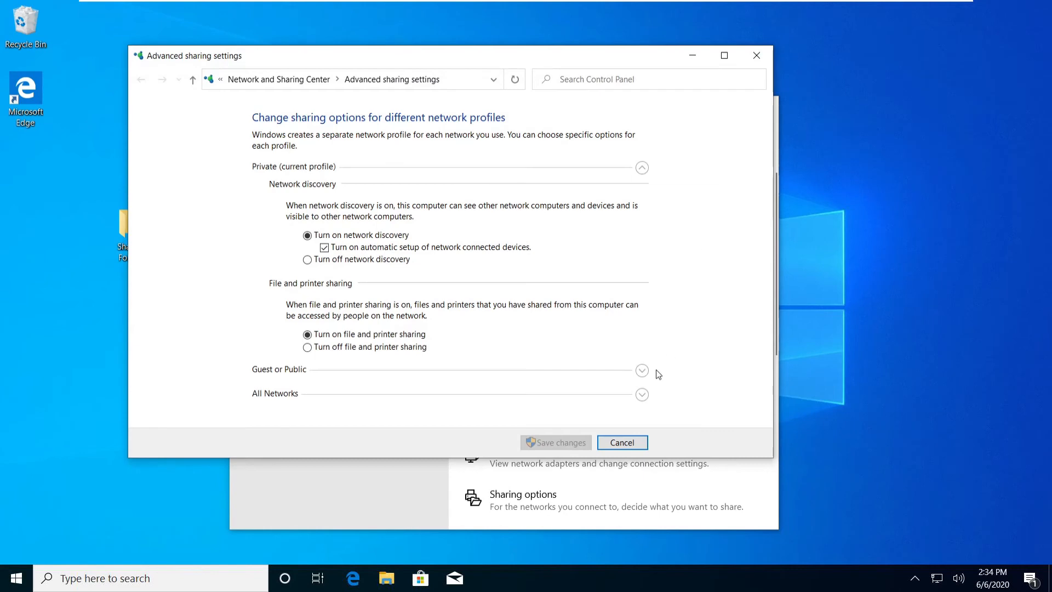
pyautogui.click(642, 395)
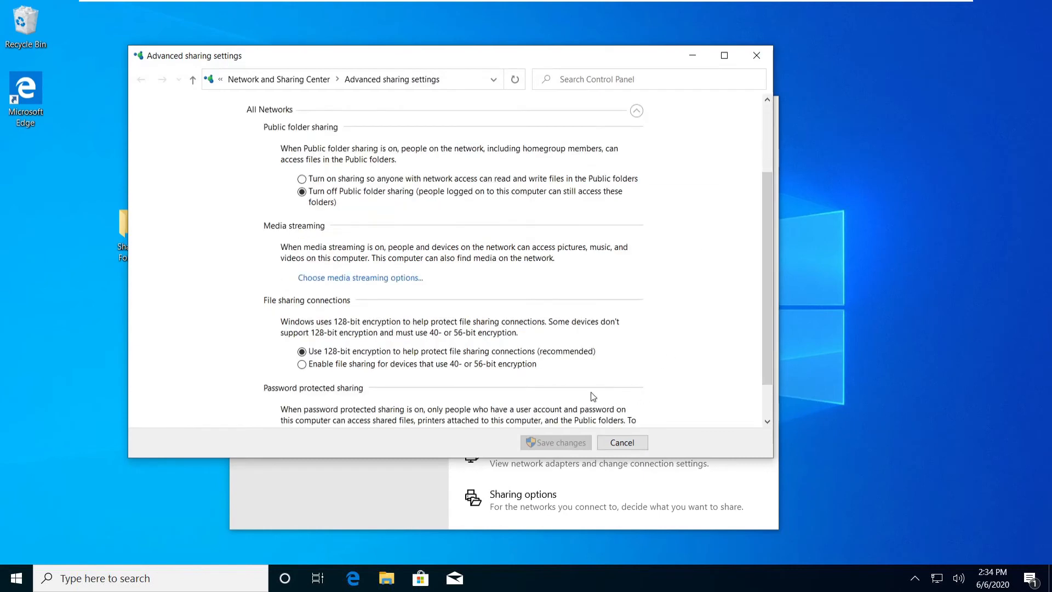
pyautogui.scroll(-2, 548, 324)
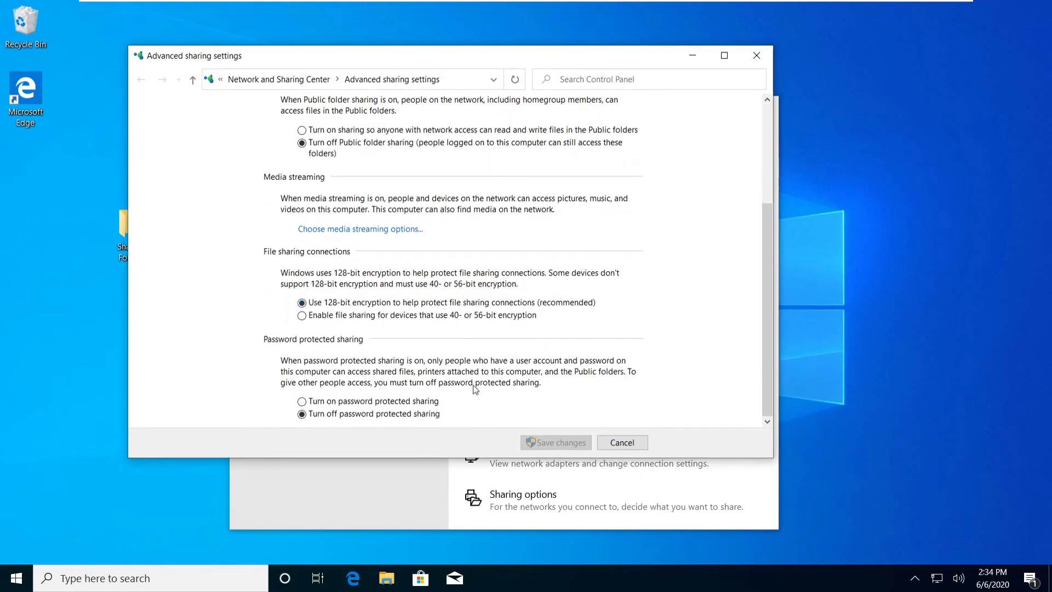
pyautogui.click(360, 402)
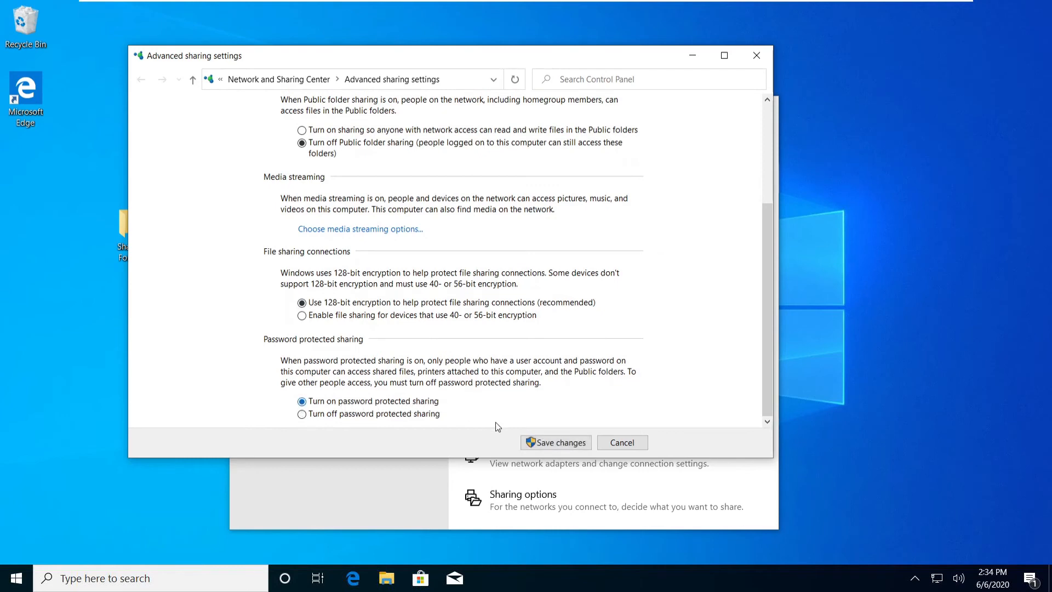
pyautogui.click(571, 444)
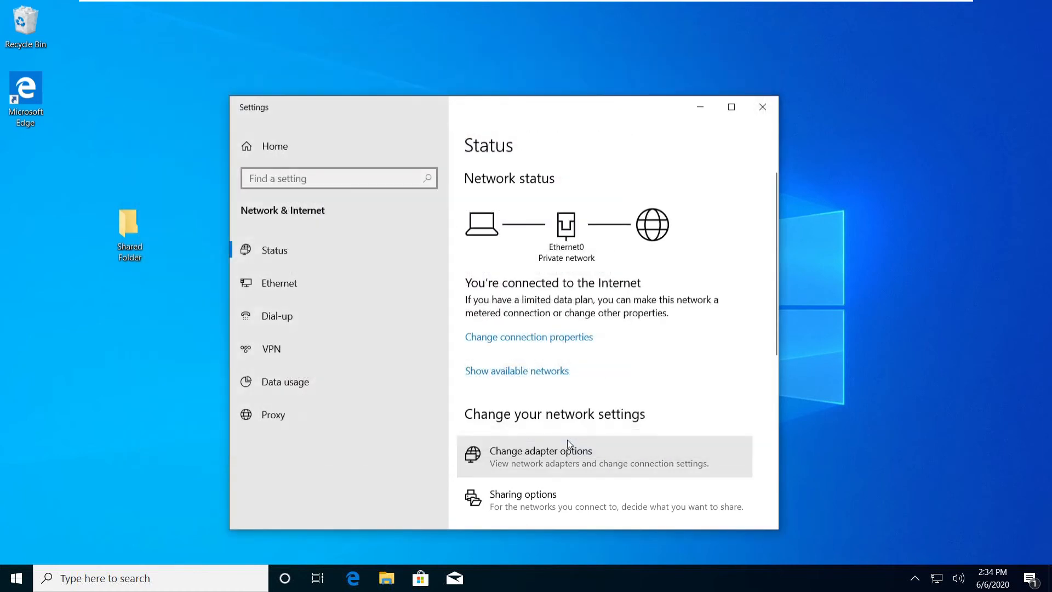
# Close network settings, then enter \\192.168.1.150 in the Windows 7 Explorer address bar.
pyautogui.click(761, 107)
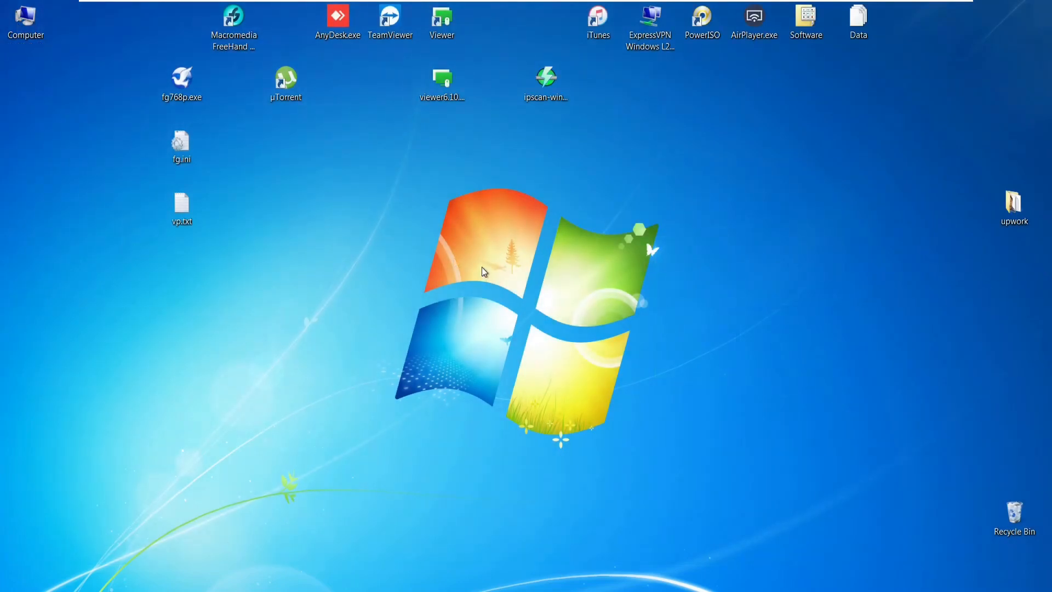
pyautogui.press('super+e')
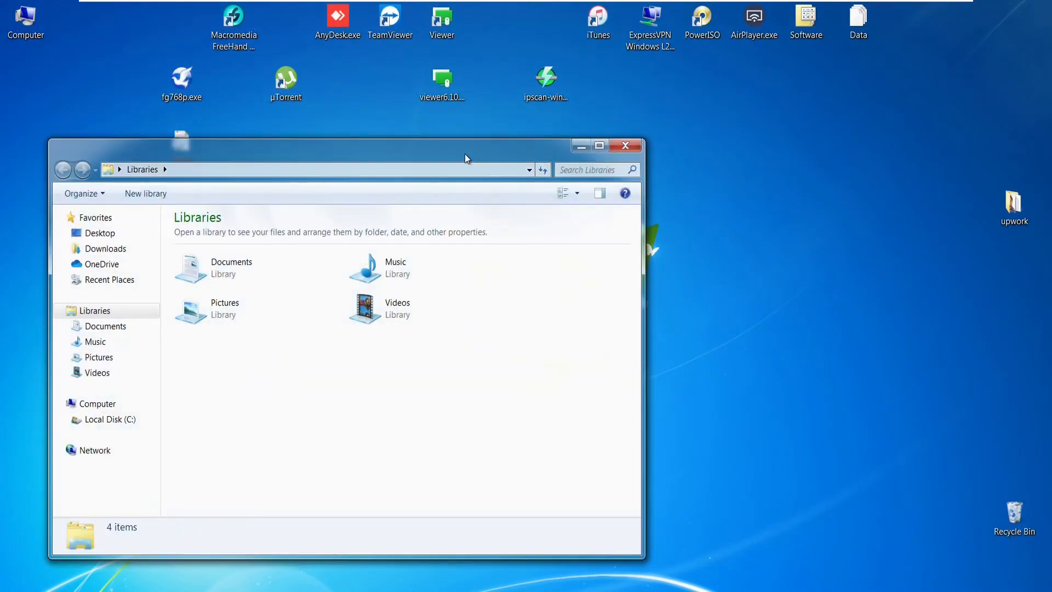
pyautogui.moveTo(465, 151); pyautogui.dragTo(639, 136)
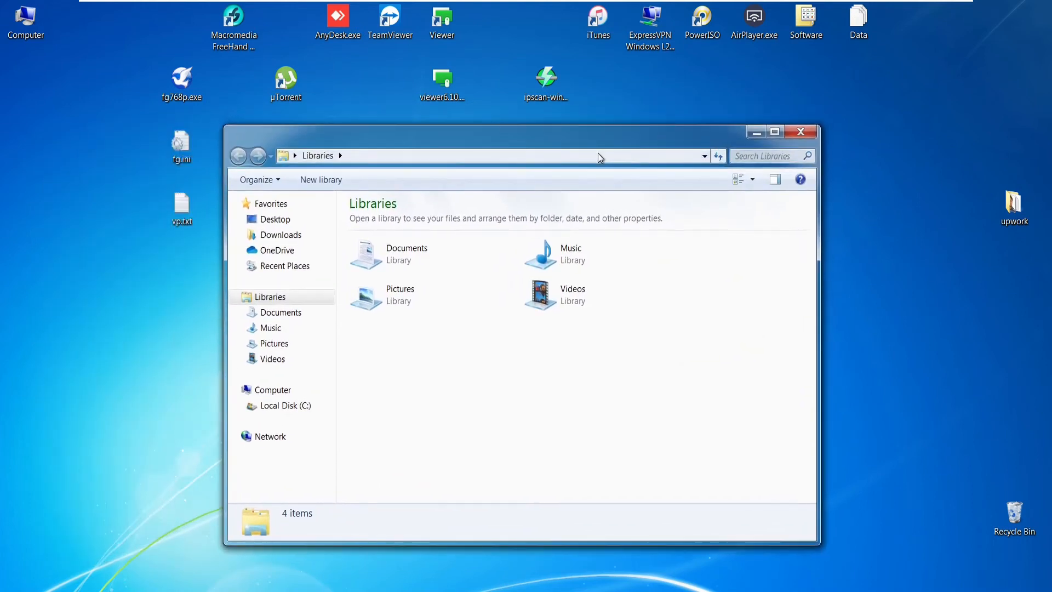
pyautogui.click(596, 156)
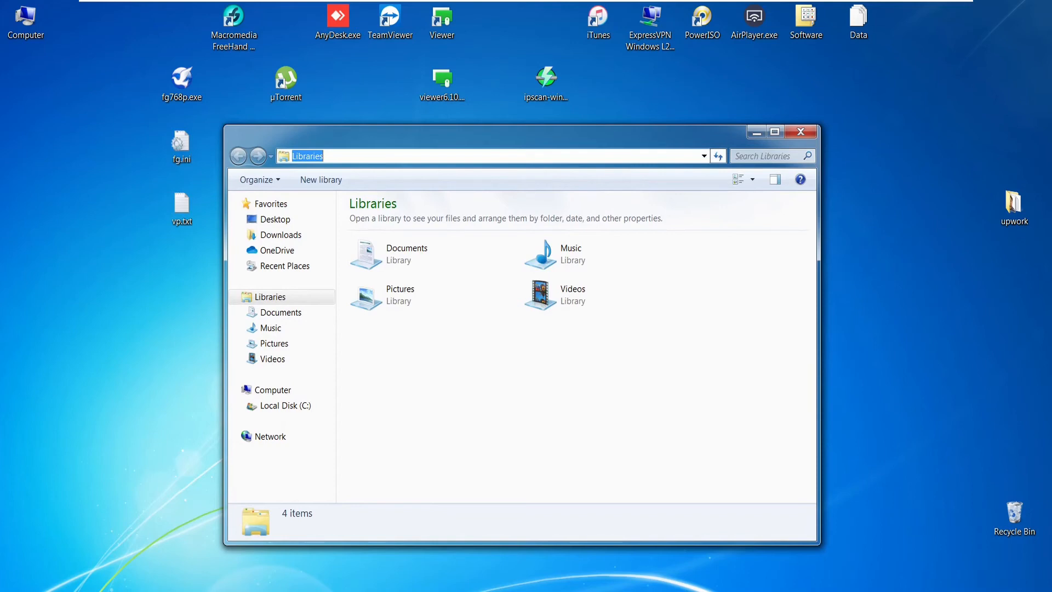
pyautogui.write('\\\\192.168.1.150')
# Go to \\192.168.1.150 and enter the Windows 10 account's user name in the network password prompt.
pyautogui.press('Return')
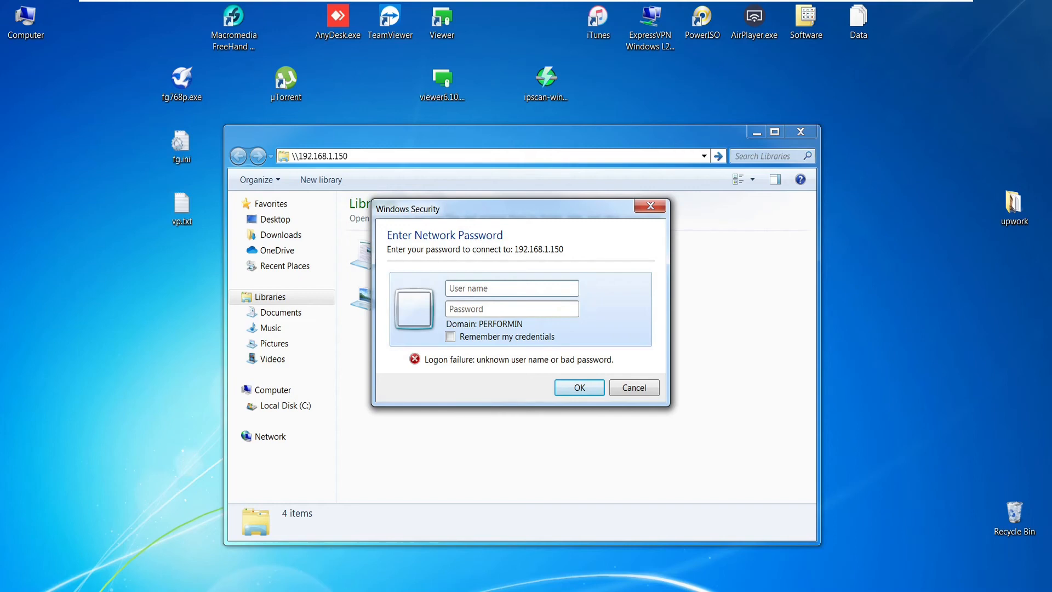
pyautogui.click(512, 288)
pyautogui.write('test1234')
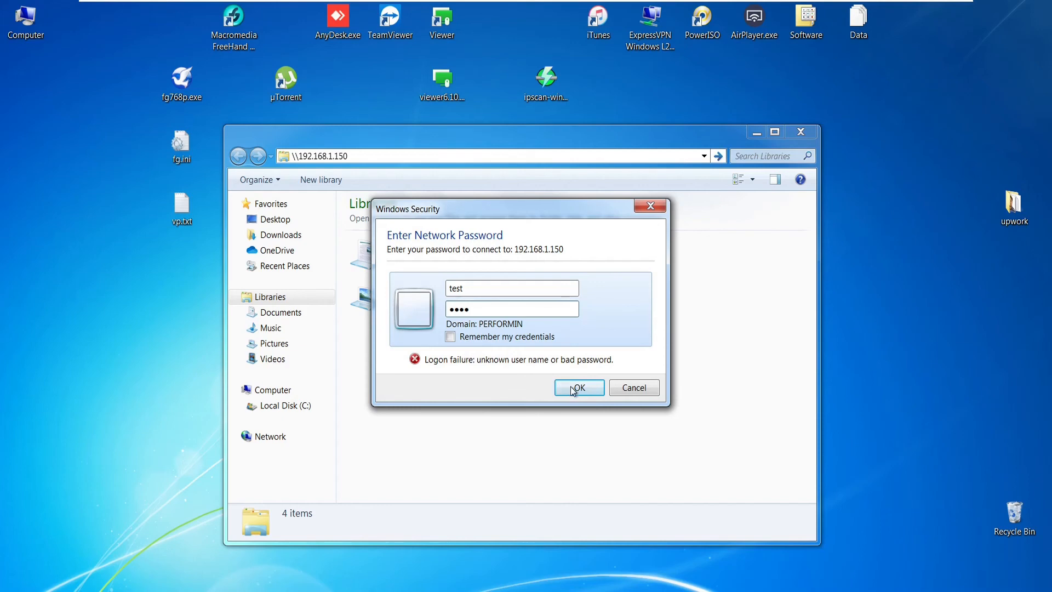
# Submit the Windows 10 account credentials to connect to 192.168.1.150 and reveal its Users share.
pyautogui.click(573, 390)
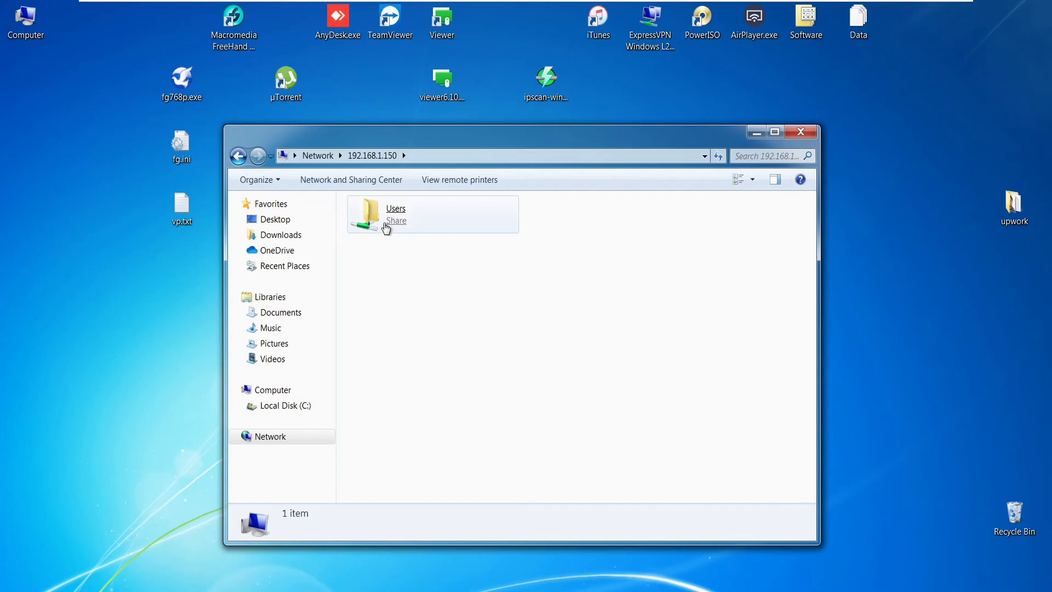
# Browse Users > test > Desktop > Shared Folder on 192.168.1.150, which holds 0 items.
pyautogui.doubleClick(385, 228)
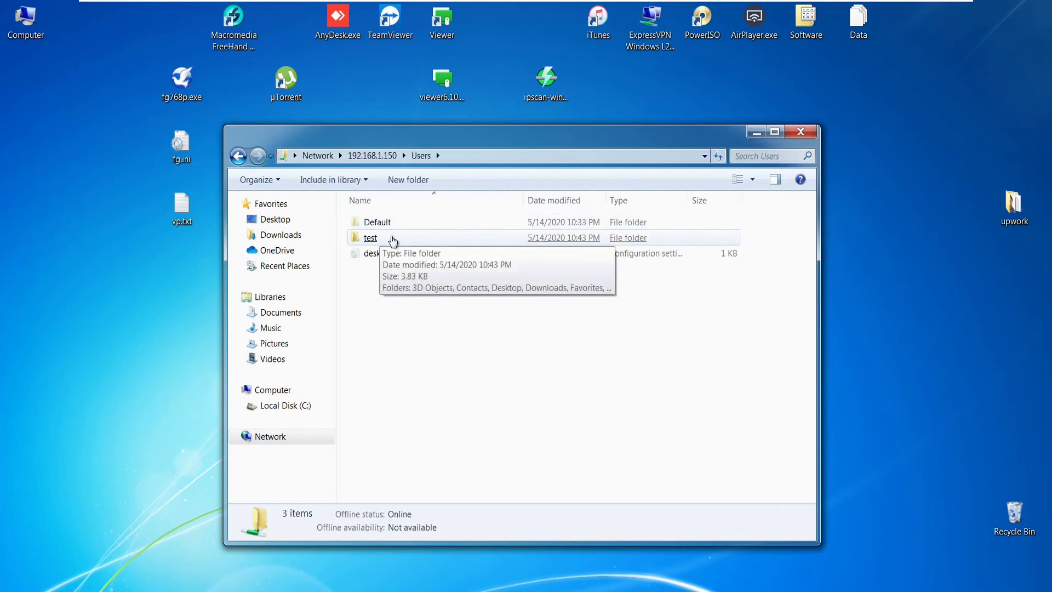
pyautogui.doubleClick(392, 238)
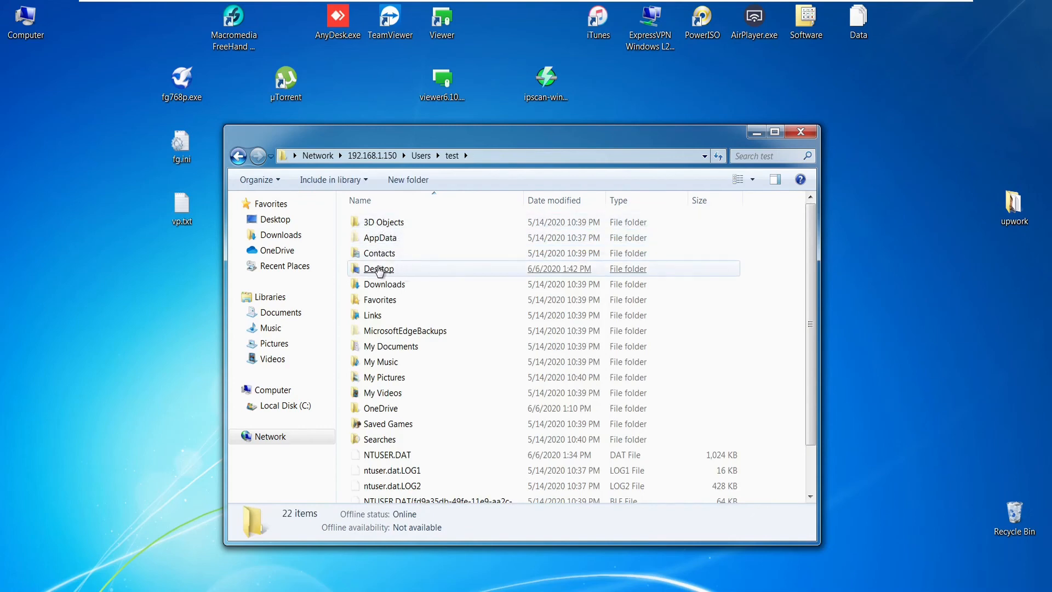
pyautogui.click(379, 270)
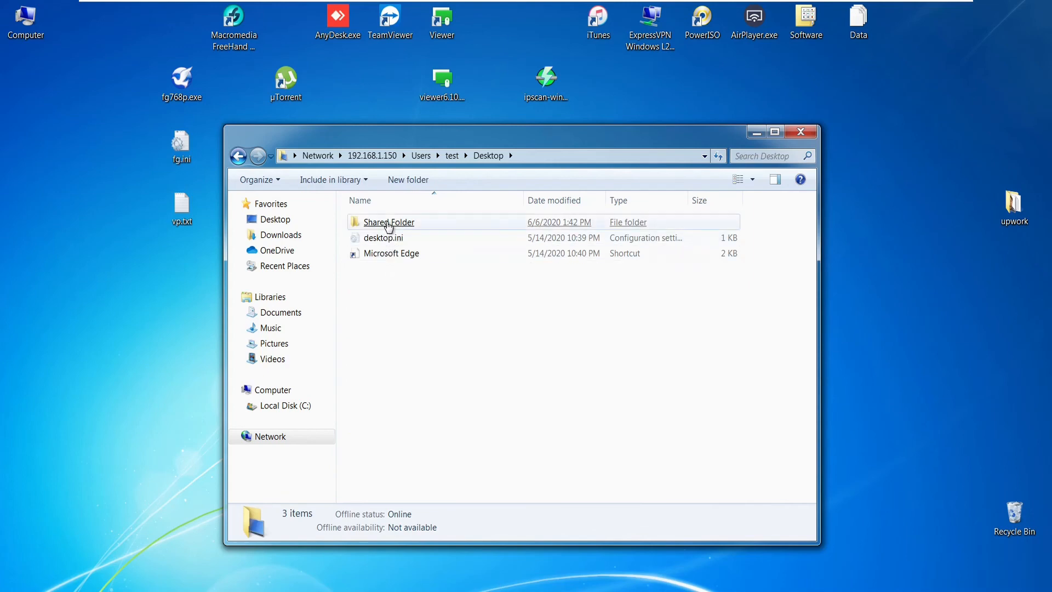
pyautogui.click(389, 225)
pyautogui.moveTo(528, 370); pyautogui.dragTo(375, 260)
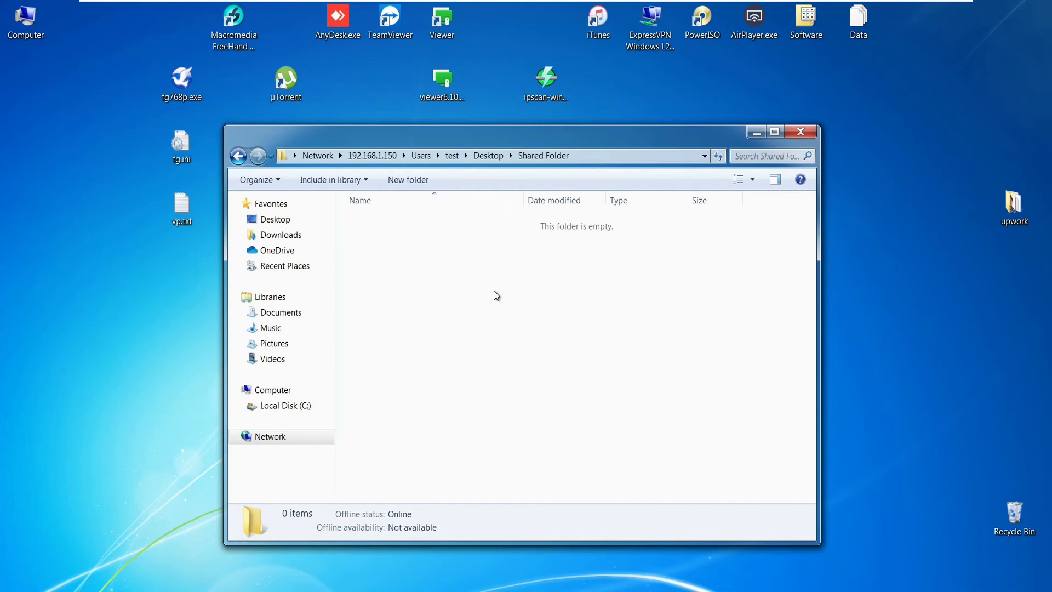
pyautogui.moveTo(527, 370); pyautogui.dragTo(374, 259)
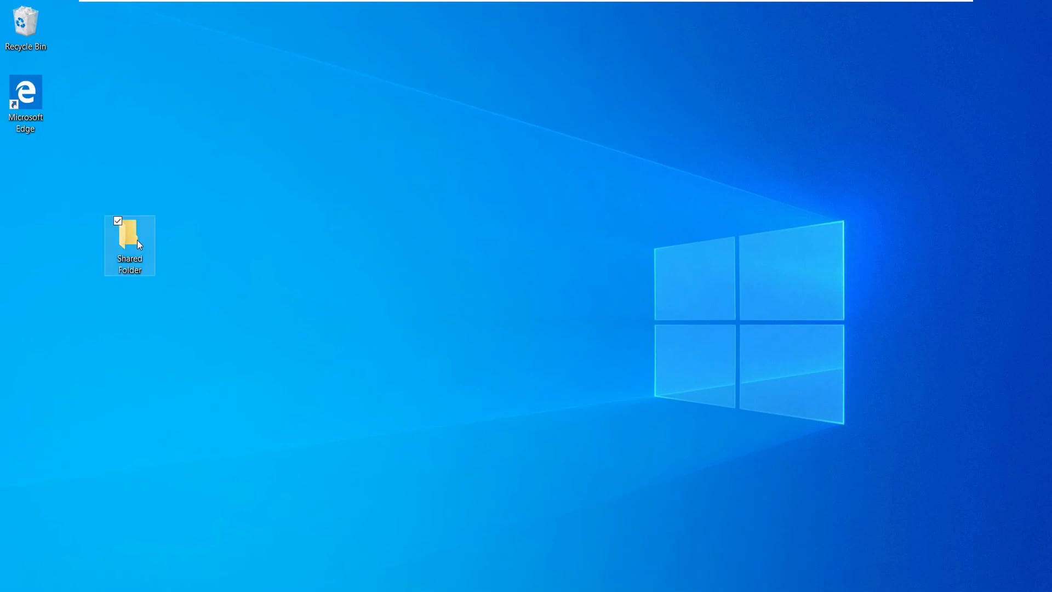
# In the Windows 10 Shared Folder, create a text document named 'test note' and open it in Notepad.
pyautogui.doubleClick(129, 237)
pyautogui.rightClick(447, 260)
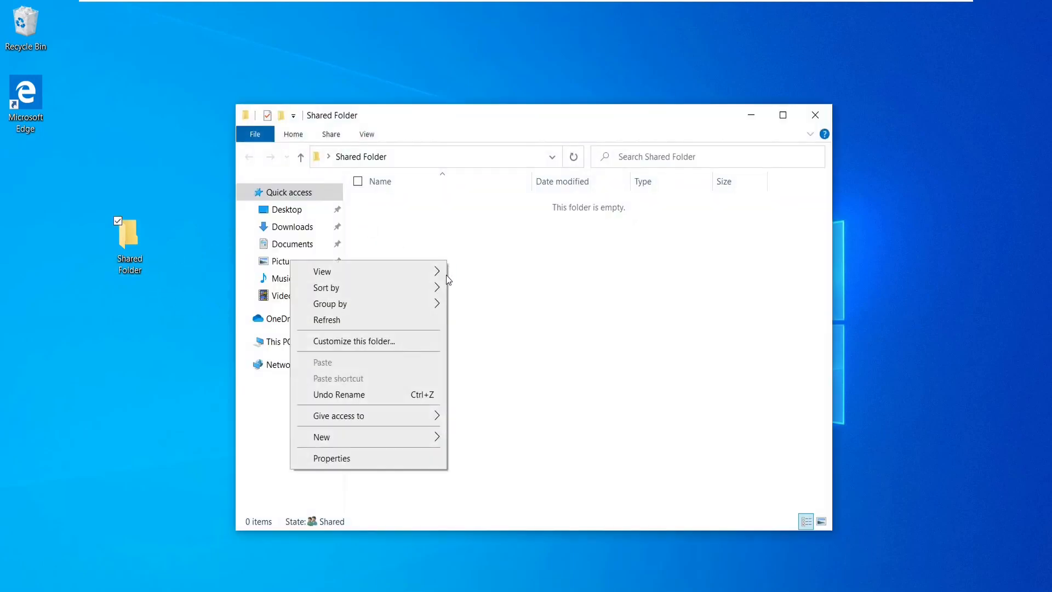
pyautogui.moveTo(415, 442)
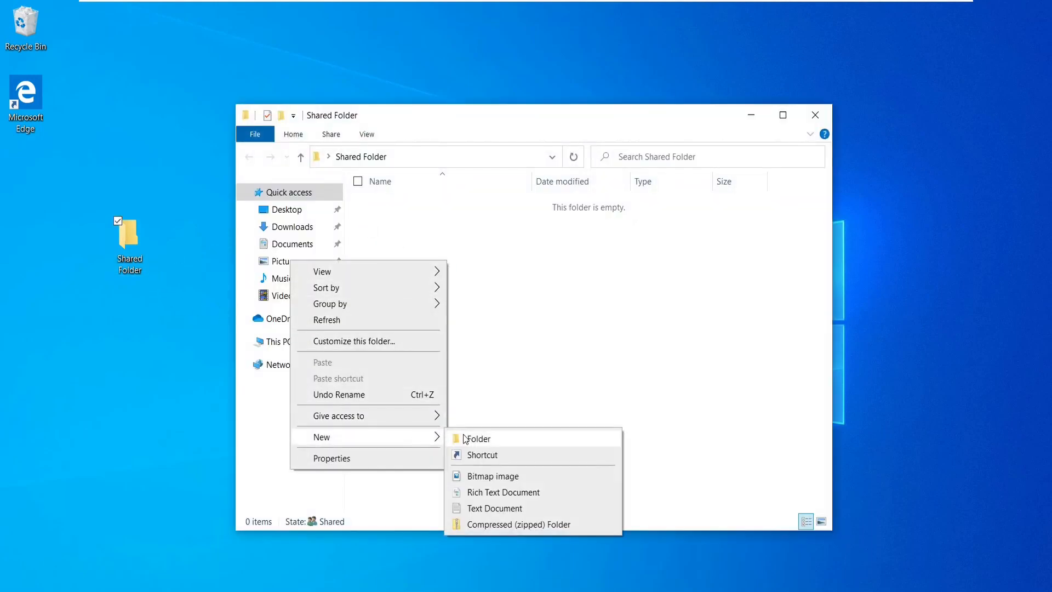
pyautogui.click(516, 507)
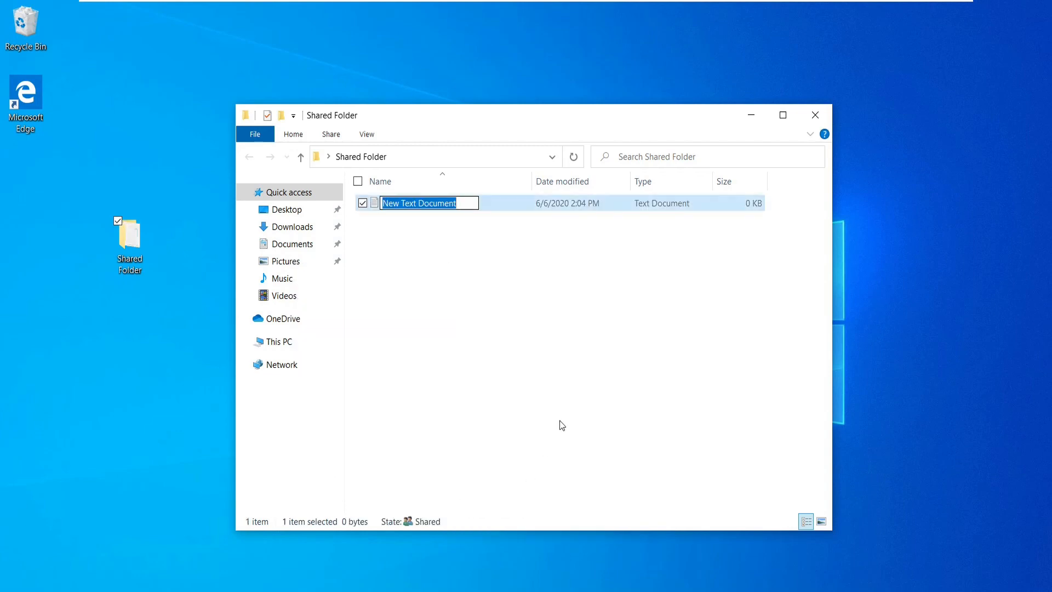
pyautogui.write('test')
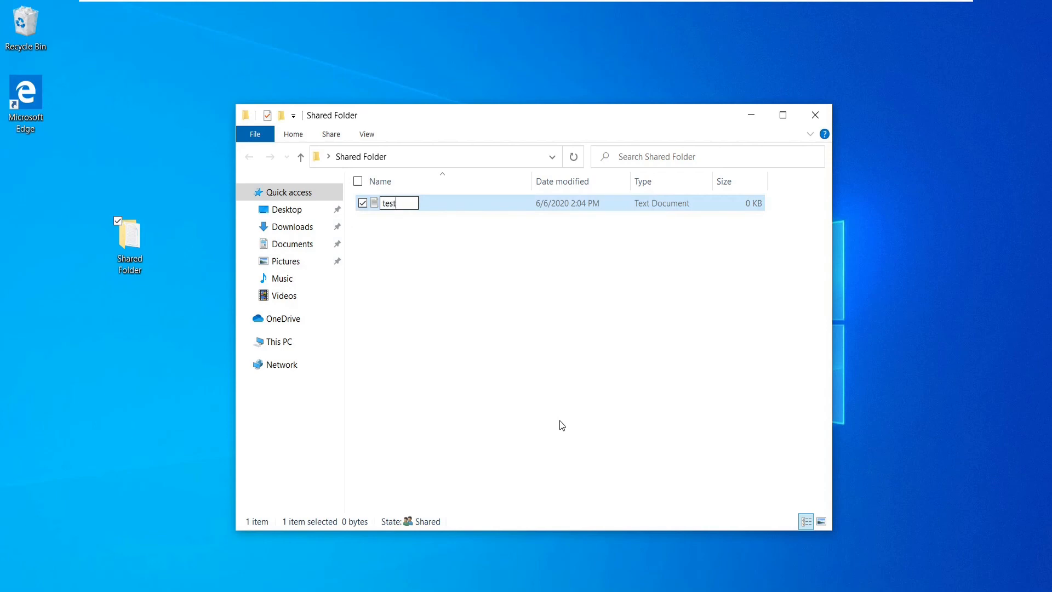
pyautogui.write(' note')
pyautogui.press('Return')
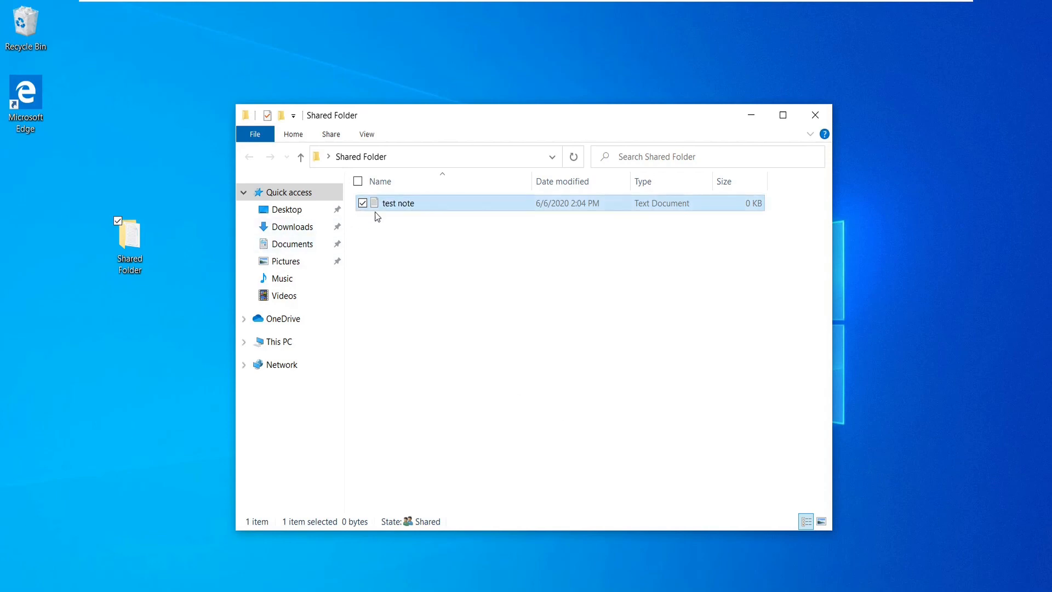
pyautogui.doubleClick(396, 204)
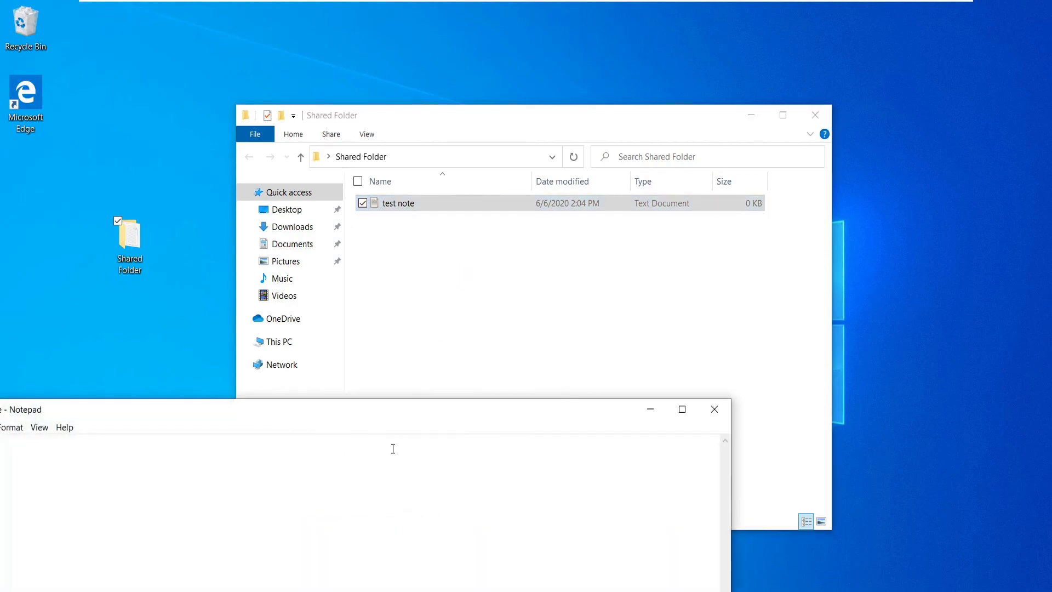
# Type 'network test' into the note and save it when closing Notepad.
pyautogui.moveTo(406, 417); pyautogui.dragTo(550, 289)
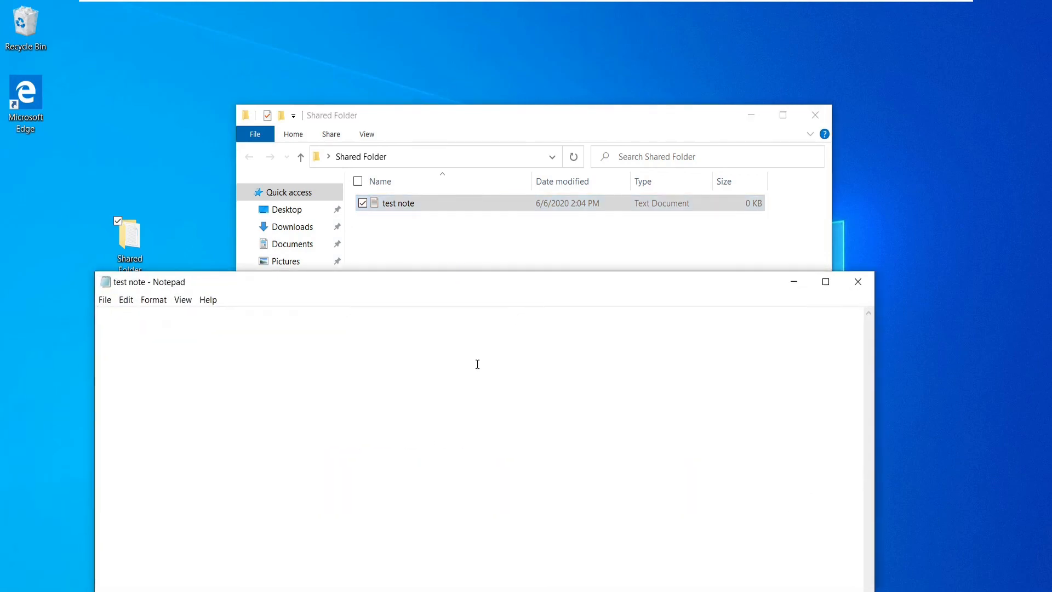
pyautogui.write('network tes')
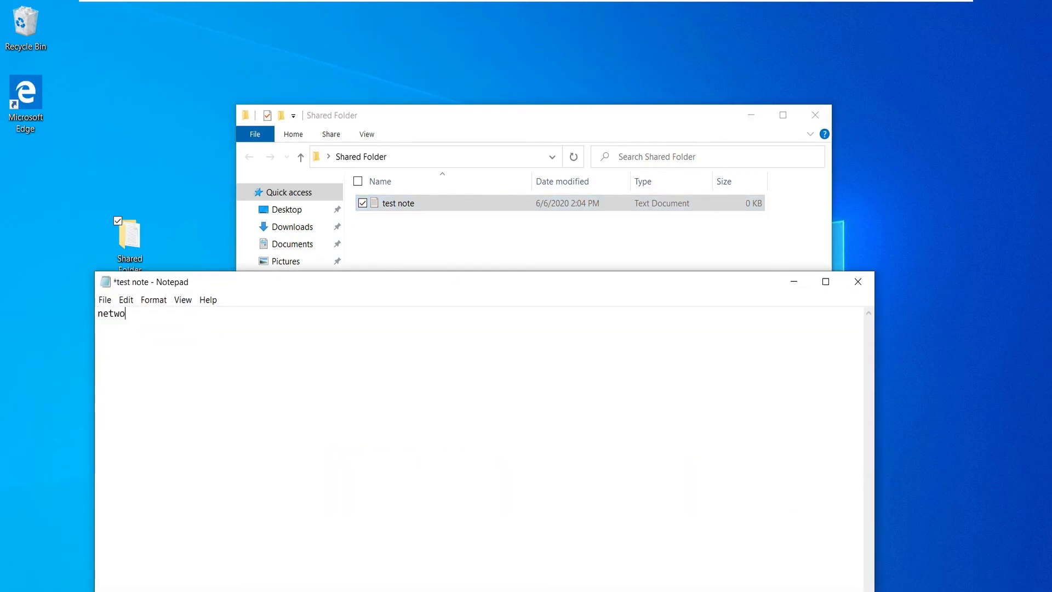
pyautogui.write('t')
pyautogui.click(858, 281)
pyautogui.click(506, 328)
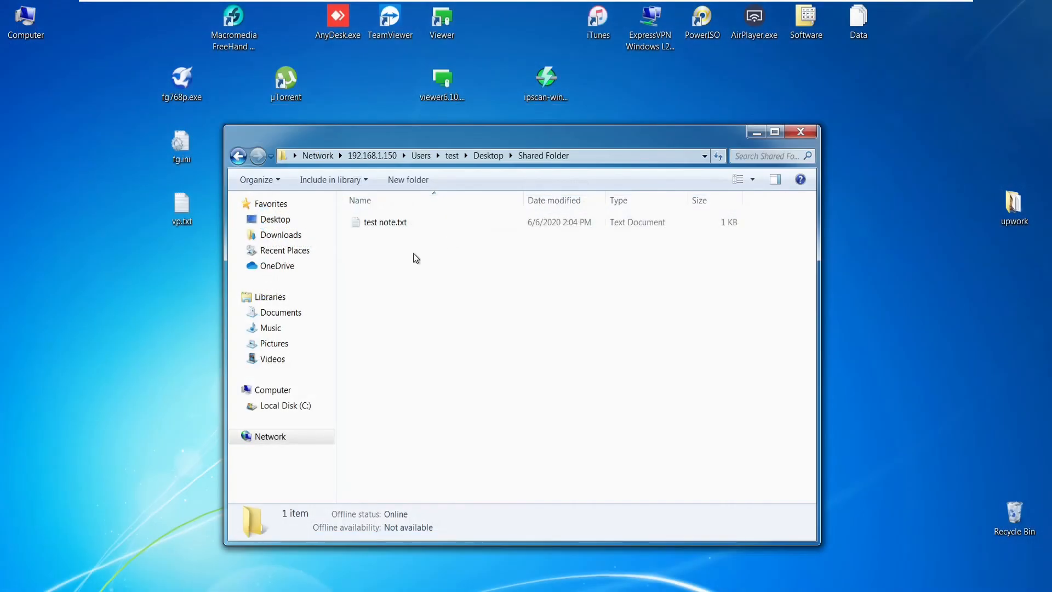
# From Windows 7, open the remote test note.txt, confirm it reads 'network test', then close Notepad.
pyautogui.doubleClick(410, 223)
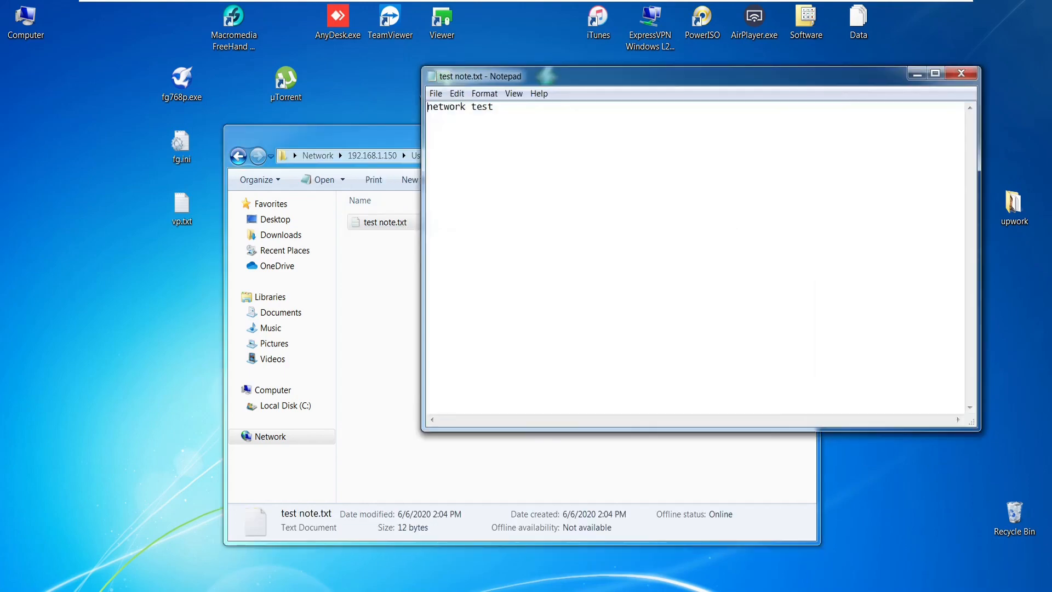
pyautogui.hotkey('shift', 'Left')
pyautogui.hotkey('shift', 'Left')
pyautogui.hotkey('shift', 'Left')
pyautogui.hotkey('shift', 'Left')
pyautogui.hotkey('shift', 'Left')
pyautogui.hotkey('shift', 'Left')
pyautogui.hotkey('shift', 'Left')
pyautogui.hotkey('shift', 'Left')
pyautogui.hotkey('shift', 'Left')
pyautogui.hotkey('shift', 'Left')
pyautogui.hotkey('shift', 'Left')
pyautogui.hotkey('shift', 'Left')
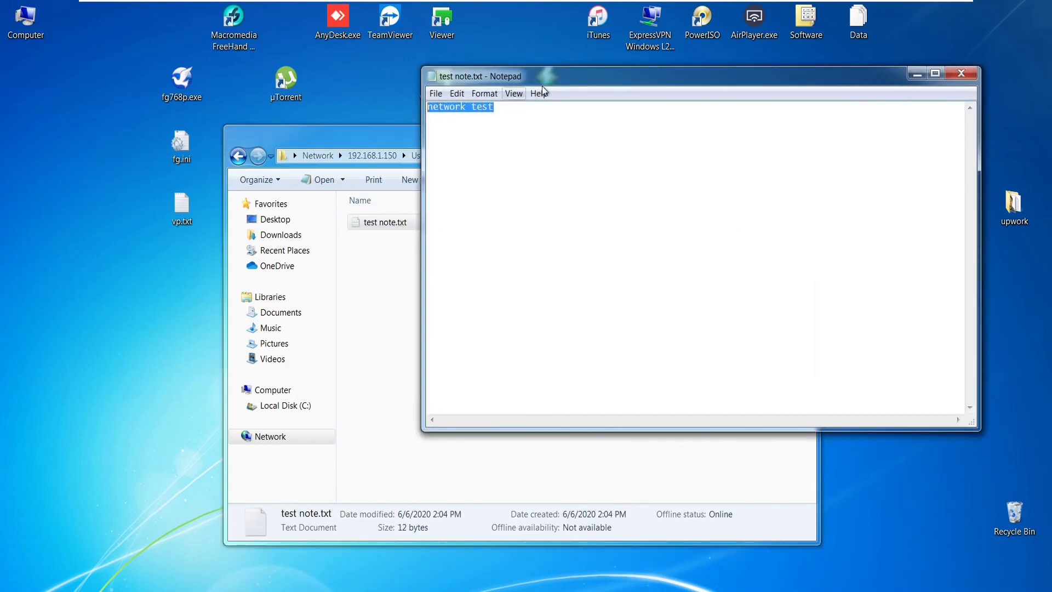
pyautogui.moveTo(590, 84); pyautogui.dragTo(414, 247)
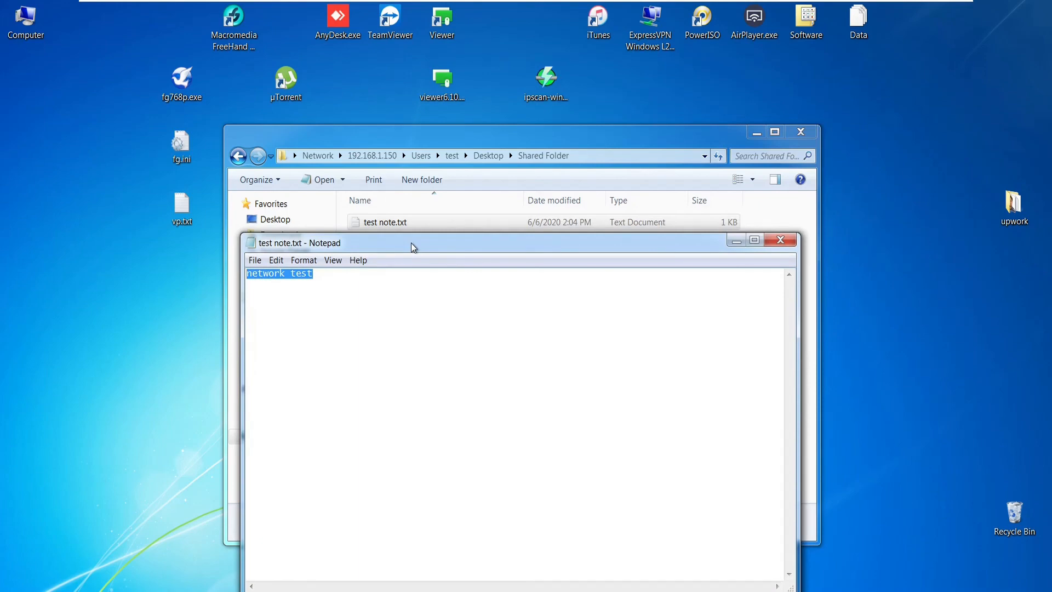
pyautogui.click(791, 244)
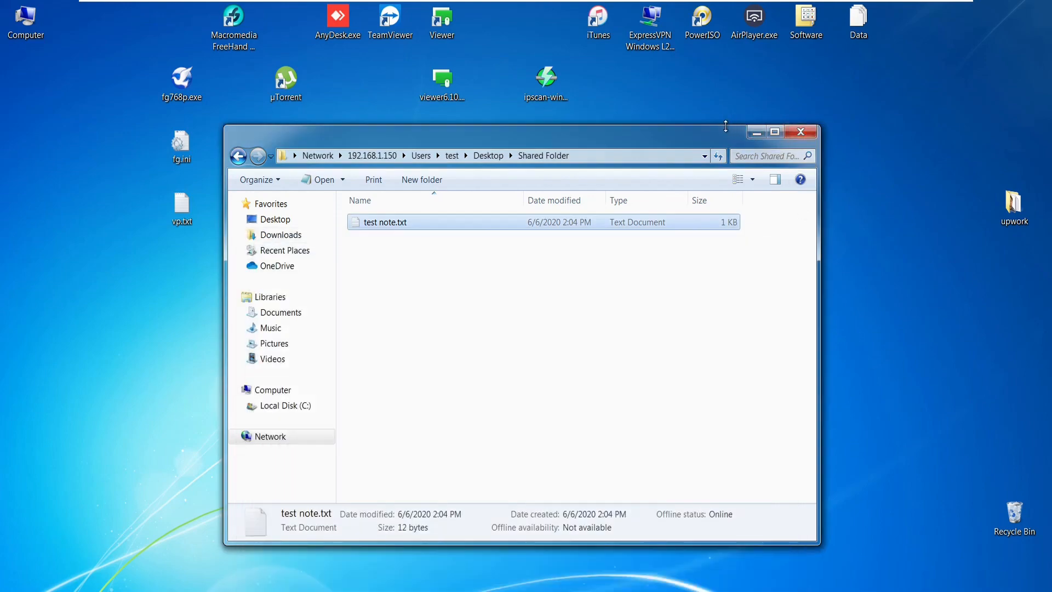
pyautogui.moveTo(707, 125); pyautogui.dragTo(707, 123)
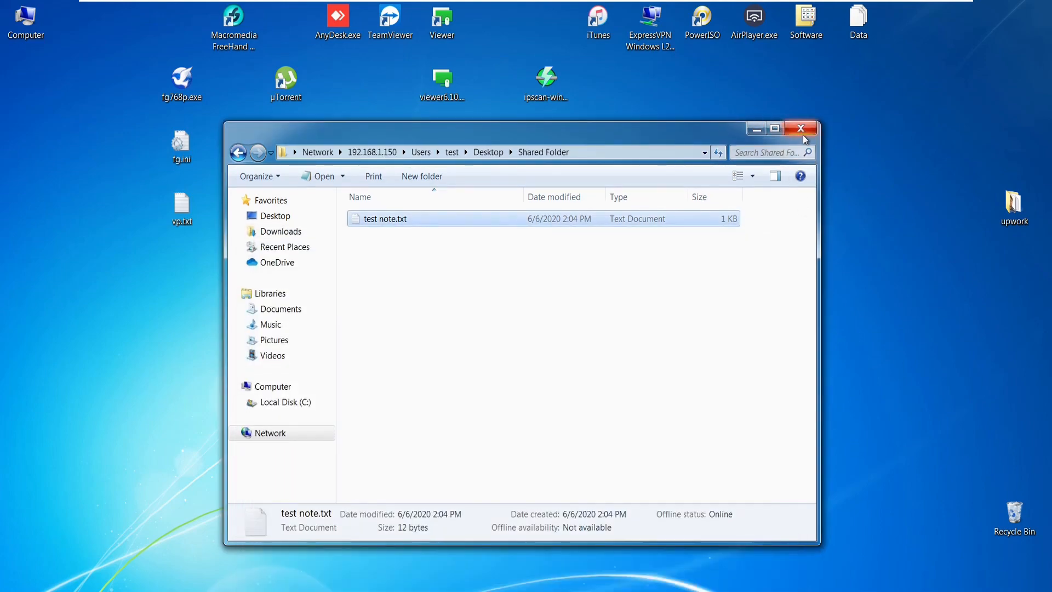